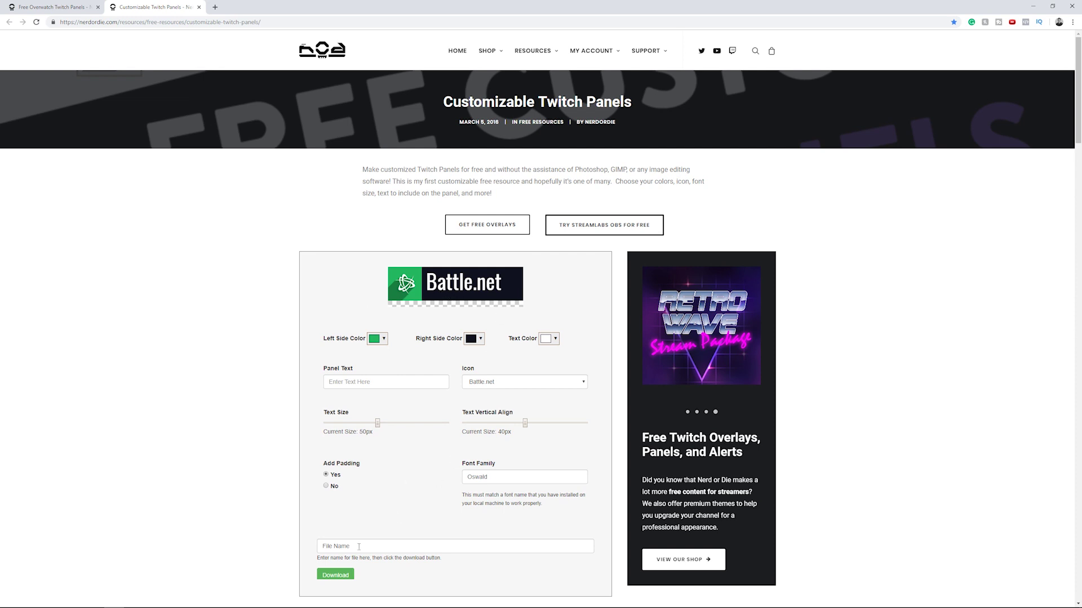
Switch to the Free Overwatch Twitch Panels page in the browser
left_click(87, 6)
Scroll through the Overwatch panel generator's options, then return to the Customizable Twitch Panels page
scroll(670, 435, "down", 1)
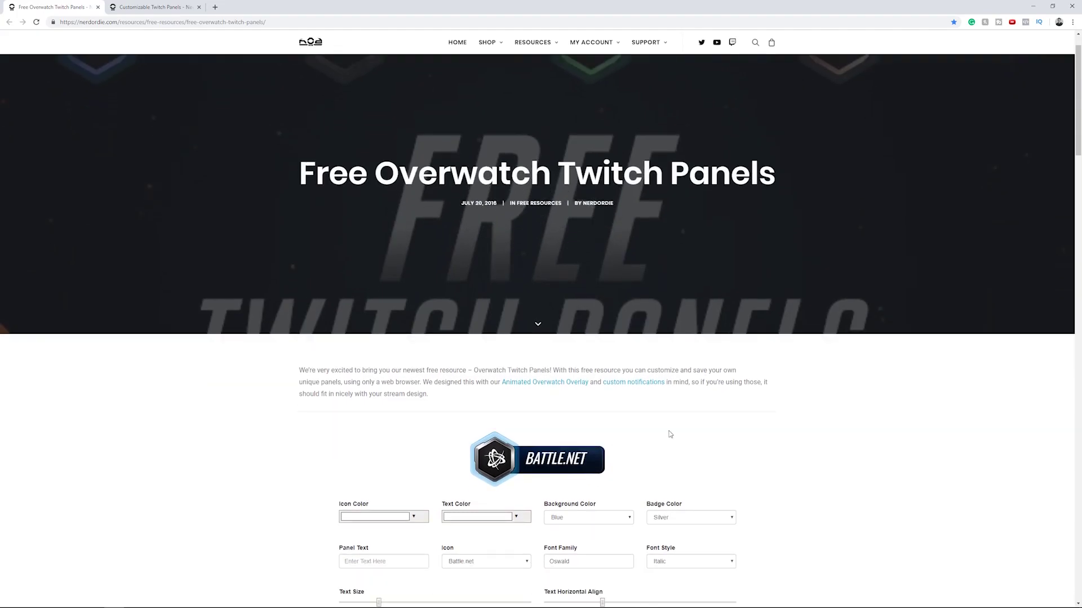
scroll(512, 473, "down", 2)
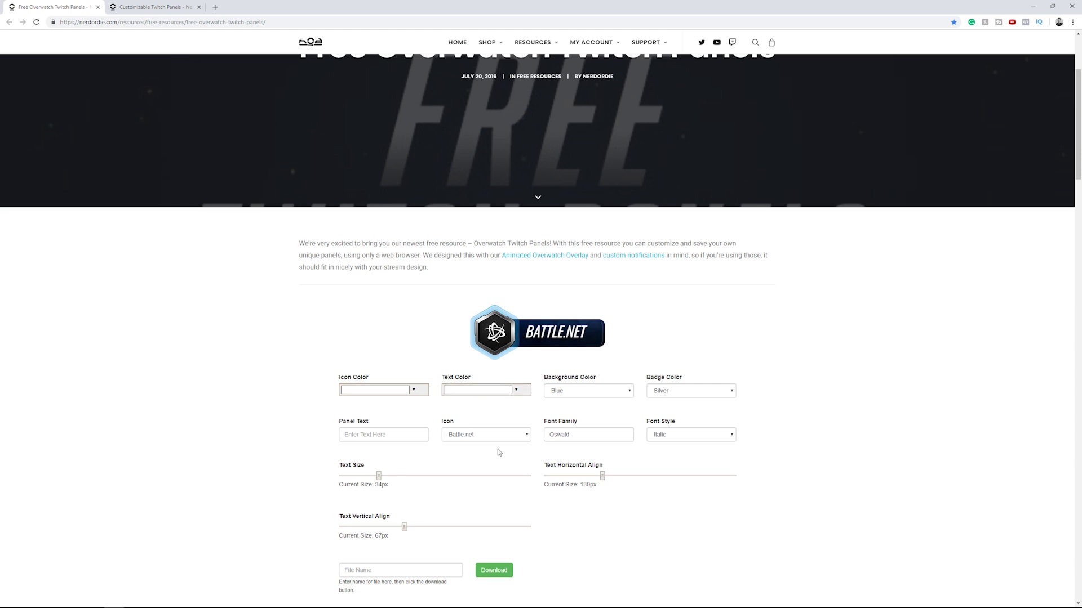
scroll(428, 456, "down", 3)
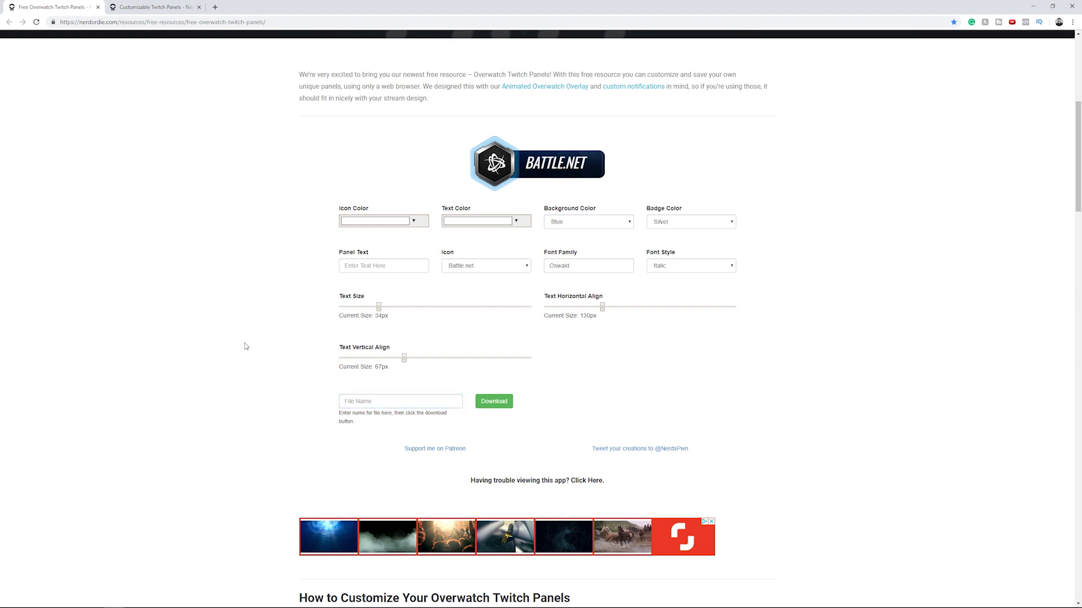
scroll(245, 354, "up", 5)
scroll(245, 353, "up", 2)
key("ctrl+Tab")
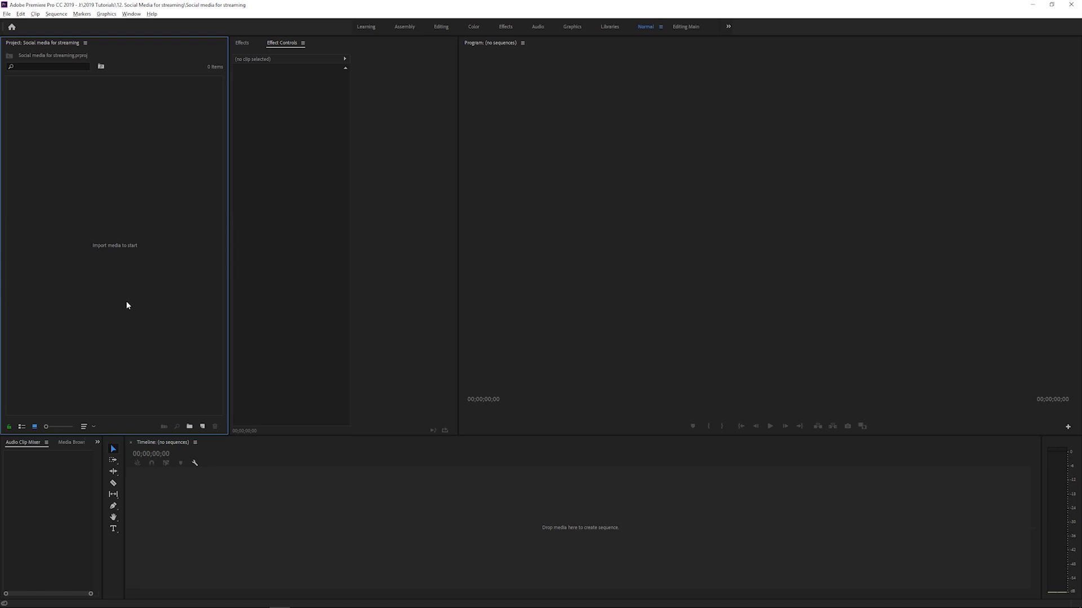
Create Sequence 01 from the DSLR 1080p24 preset with its timebase changed to 30 fps
left_click(202, 426)
left_click(214, 450)
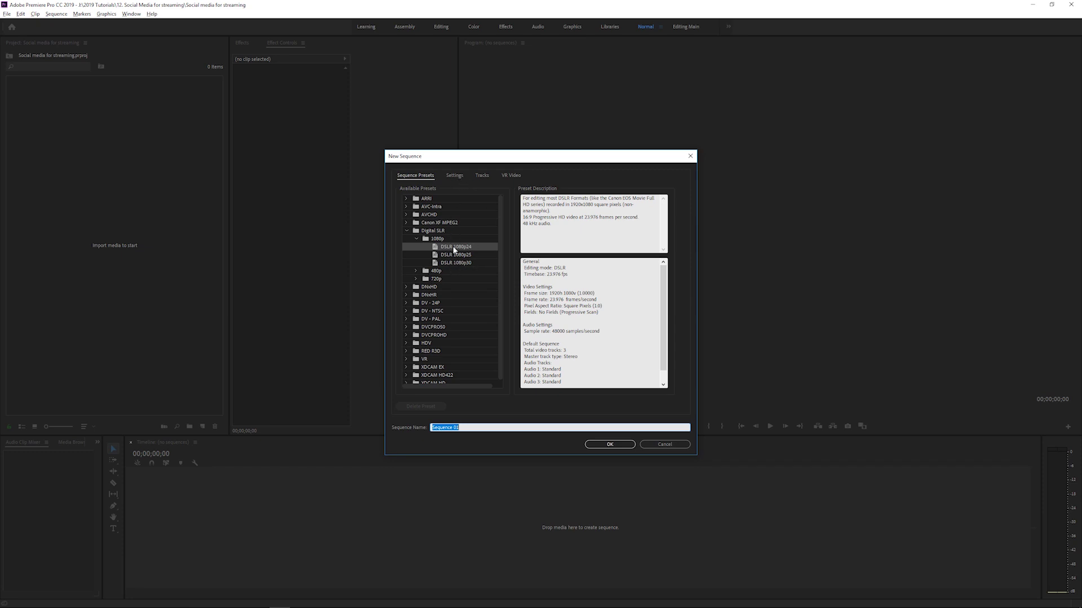
left_click(454, 175)
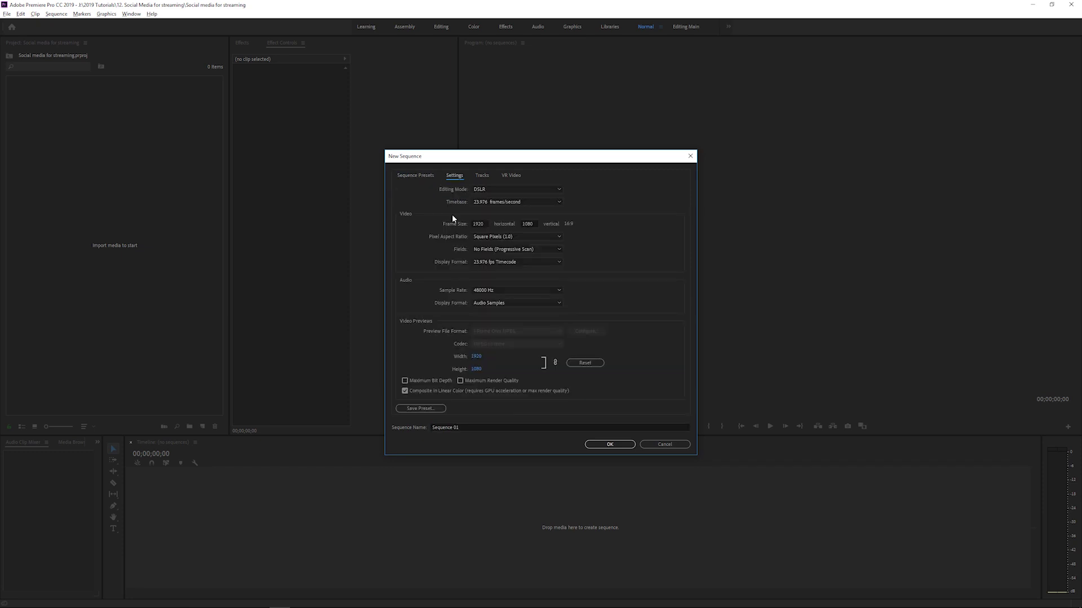
left_click(491, 204)
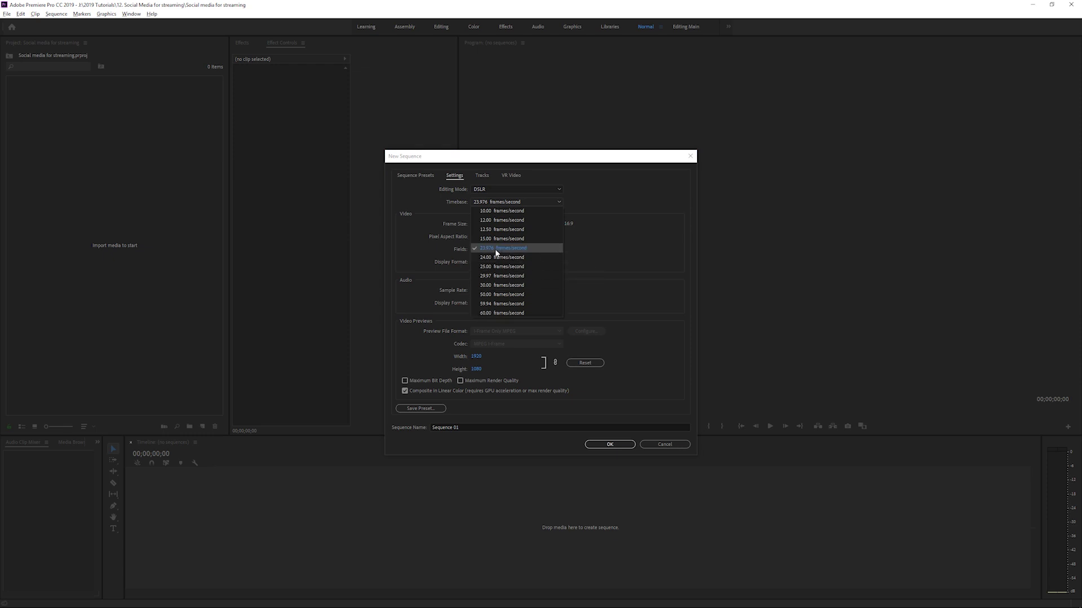
left_click(545, 250)
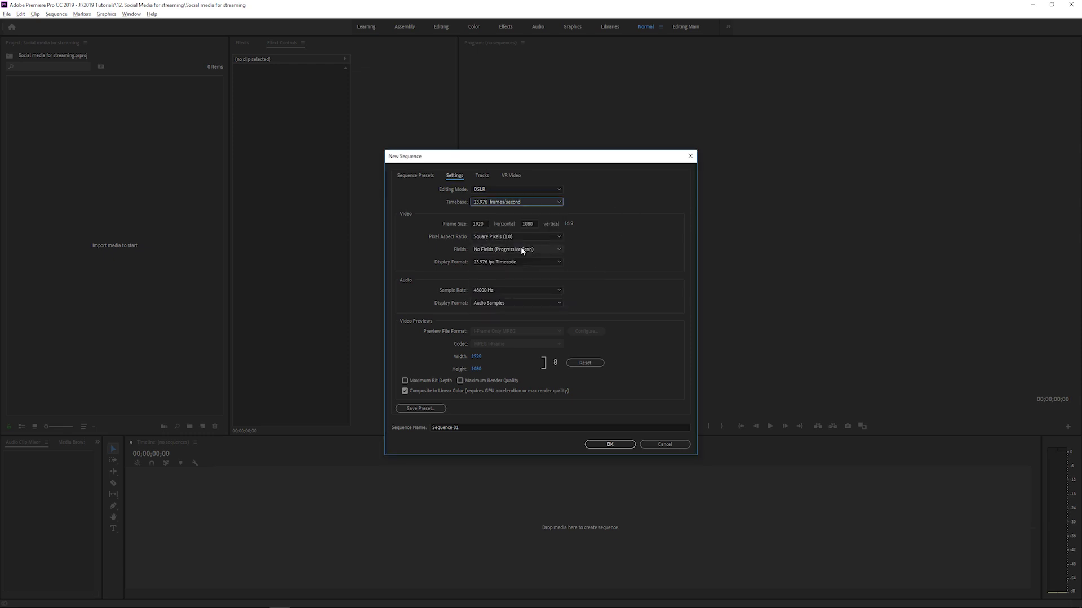
left_click(540, 202)
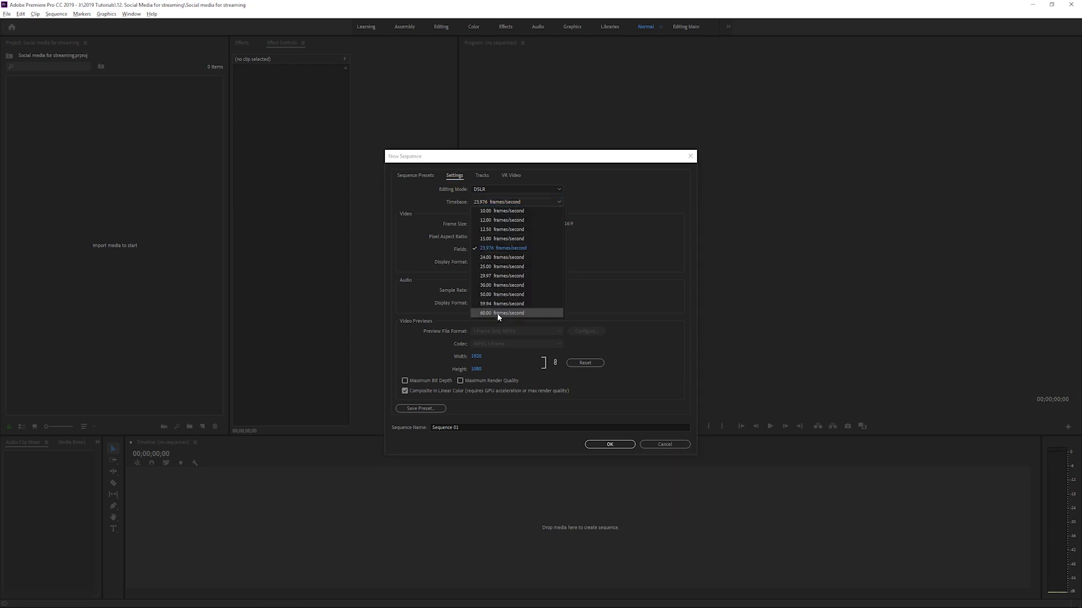
left_click(497, 284)
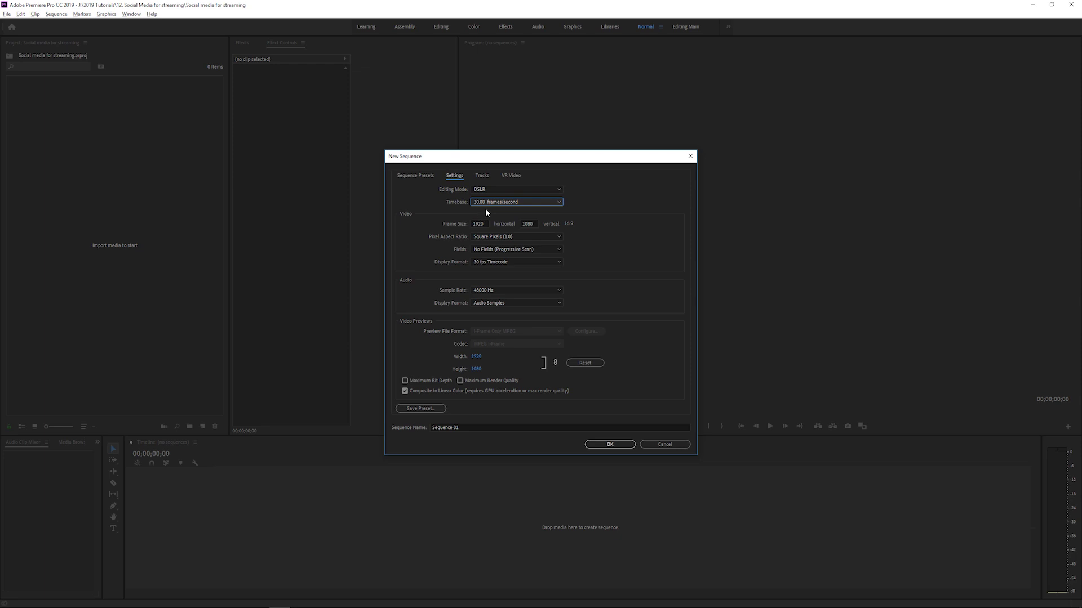
left_click(598, 445)
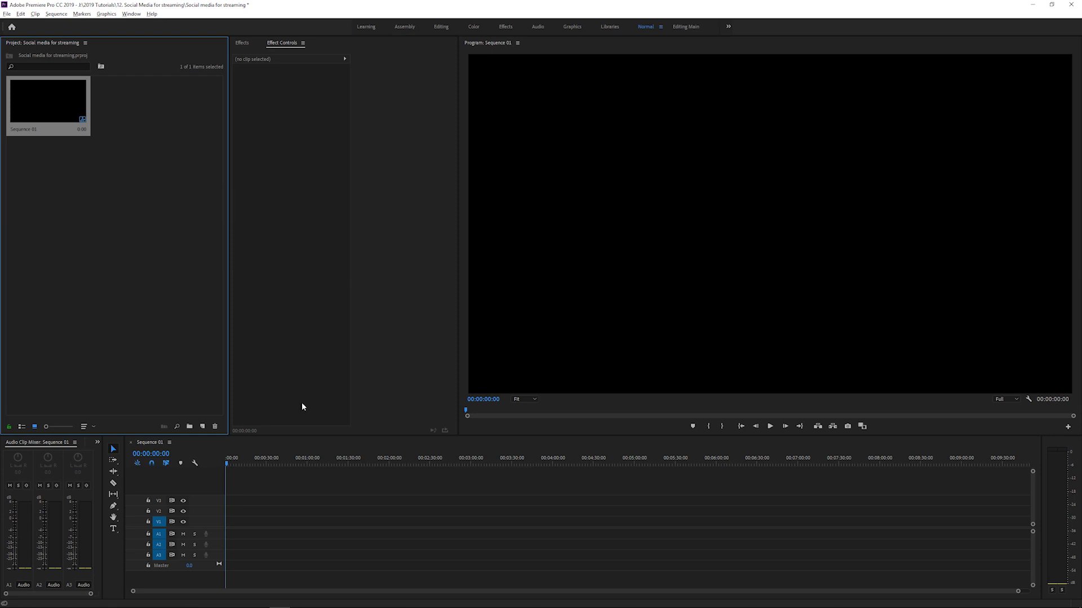
left_click(202, 426)
Create a Black Video clip and place it at the start of track V1
left_click(215, 480)
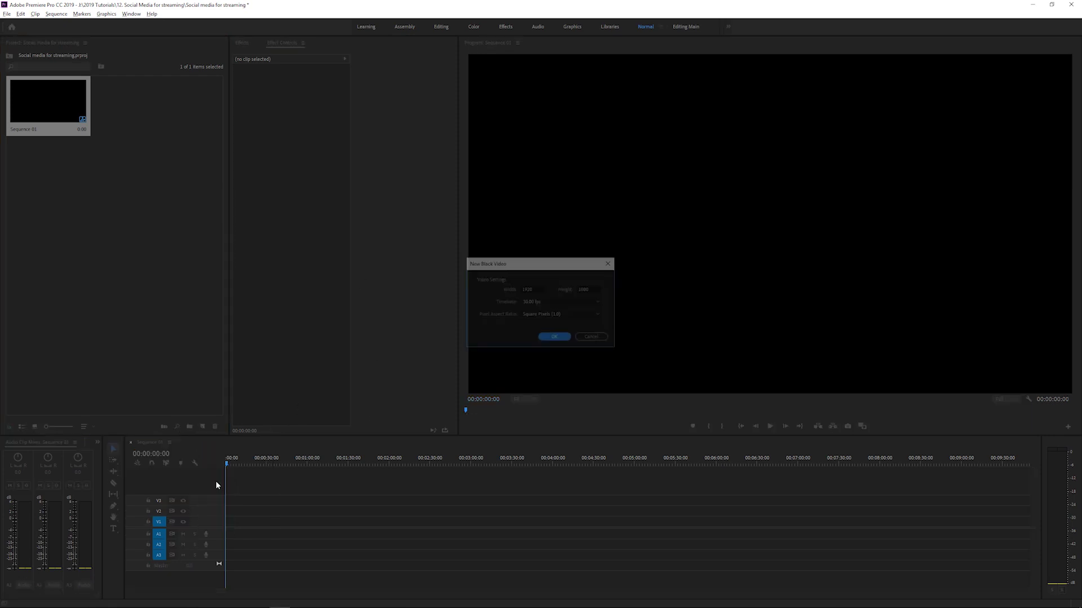
left_click(555, 338)
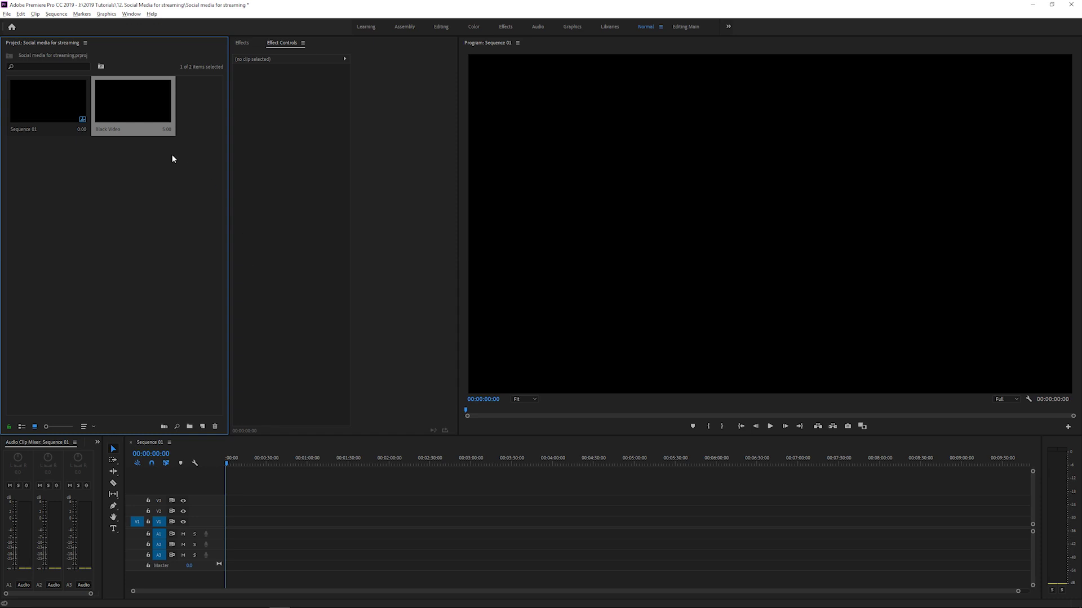
left_click_drag(252, 436, 256, 522)
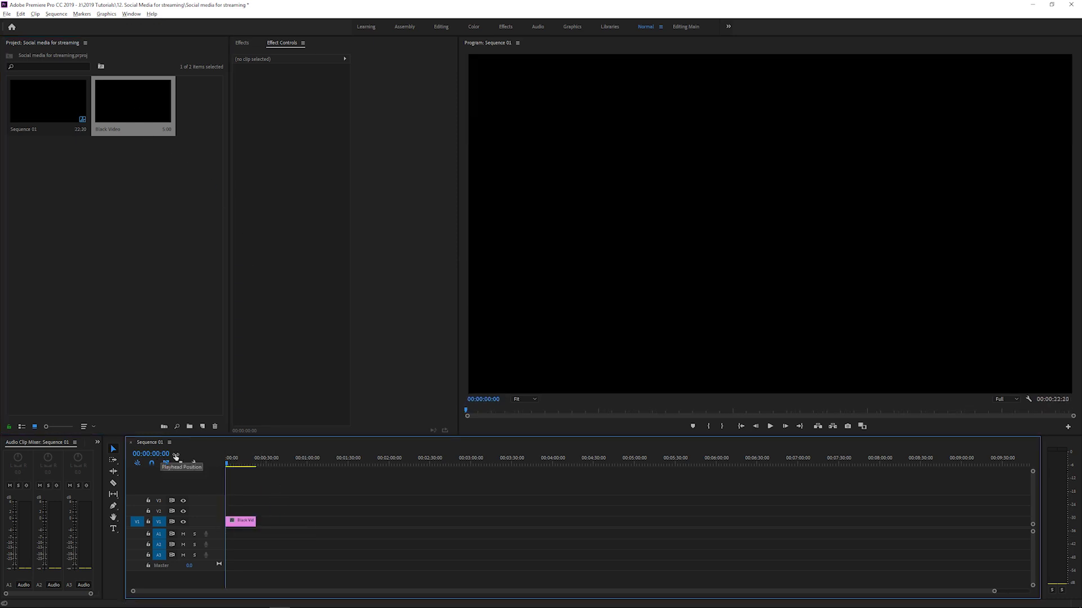
Set the playhead to 80000 and extend the Black Video clip to end at 8:00
left_click(160, 454)
type("80000")
key("Return")
left_click_drag(255, 521, 879, 520)
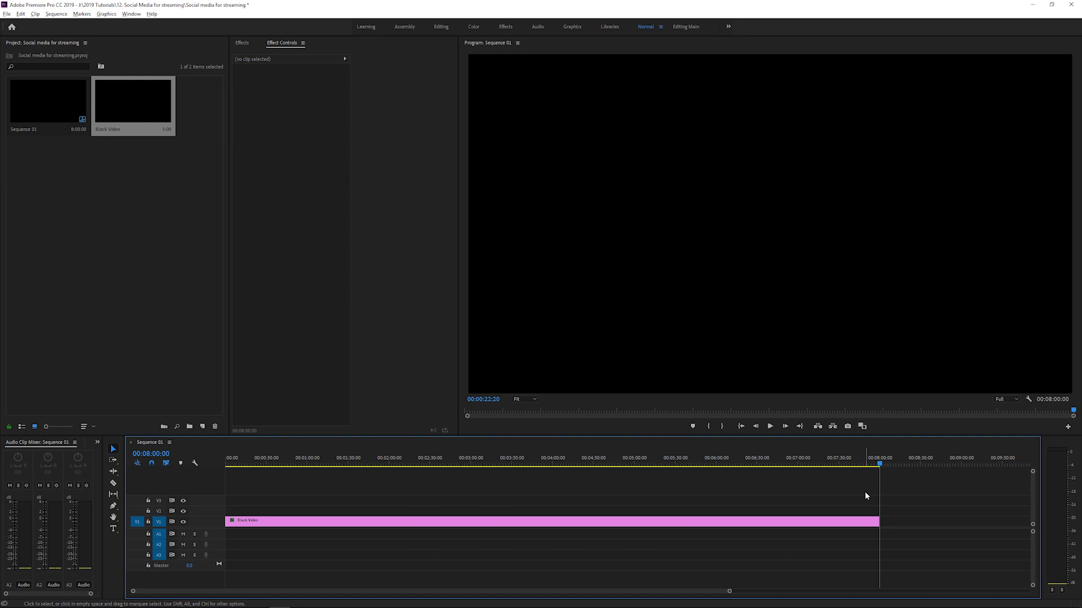
Use the Black Video clip's context menu to replace it with an After Effects composition
left_click(440, 460)
left_click(461, 522)
right_click(466, 523)
key("Escape")
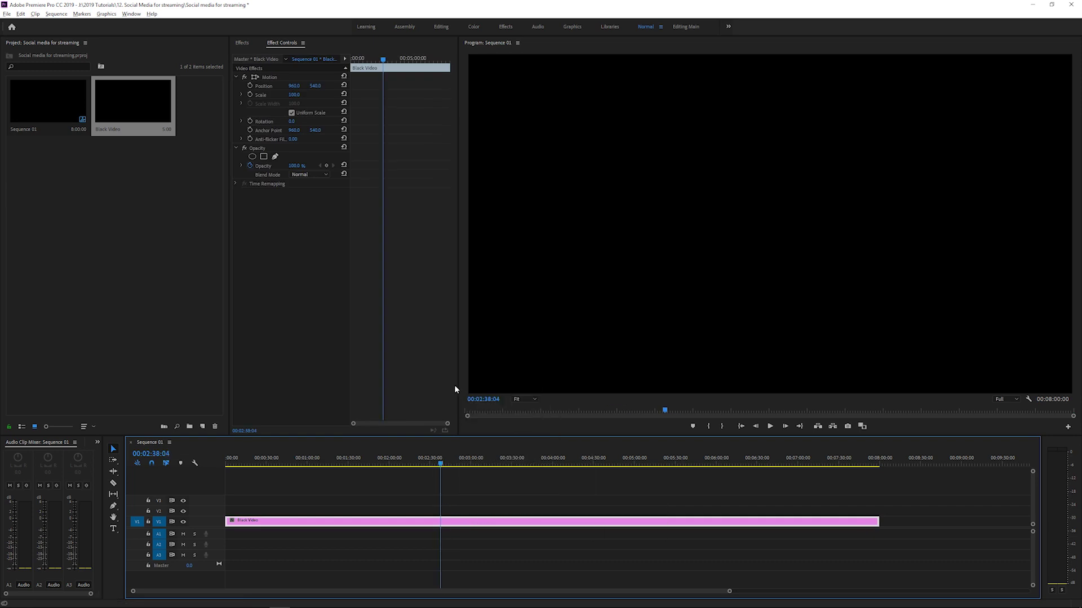
right_click(542, 521)
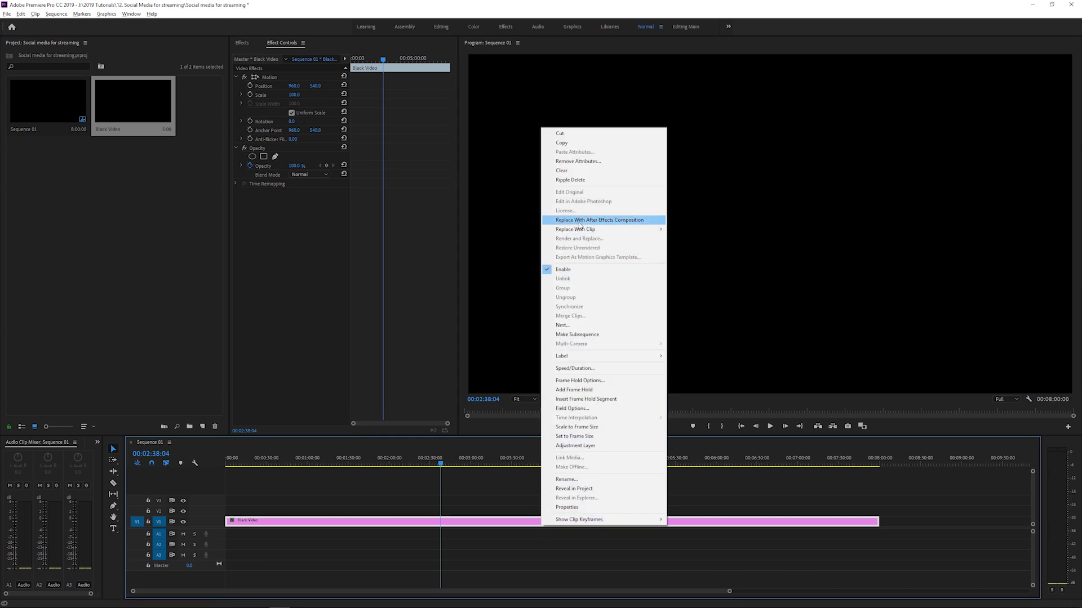
left_click(501, 492)
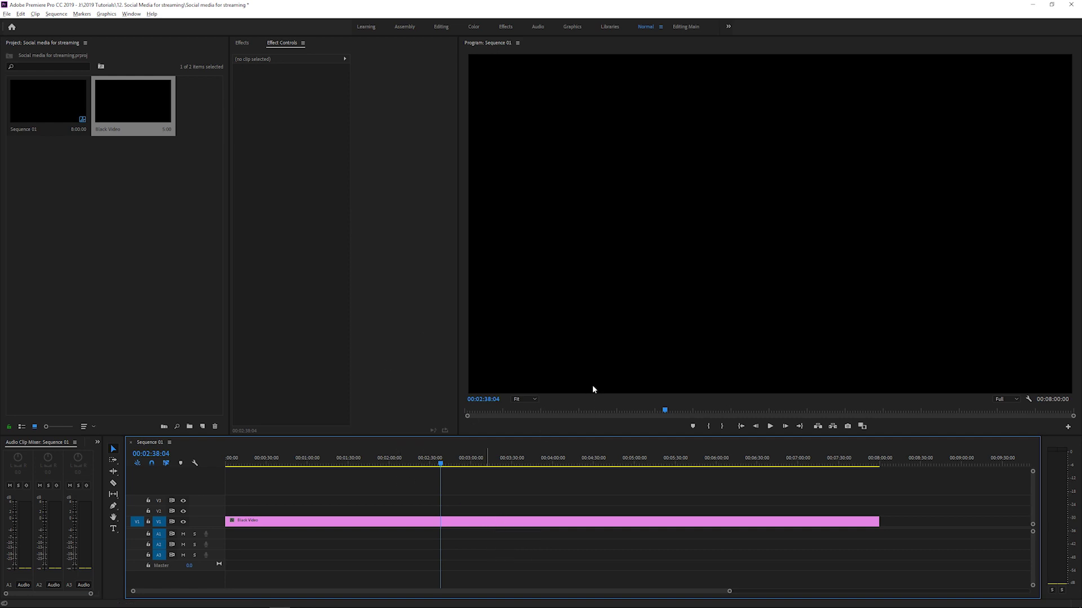
right_click(444, 521)
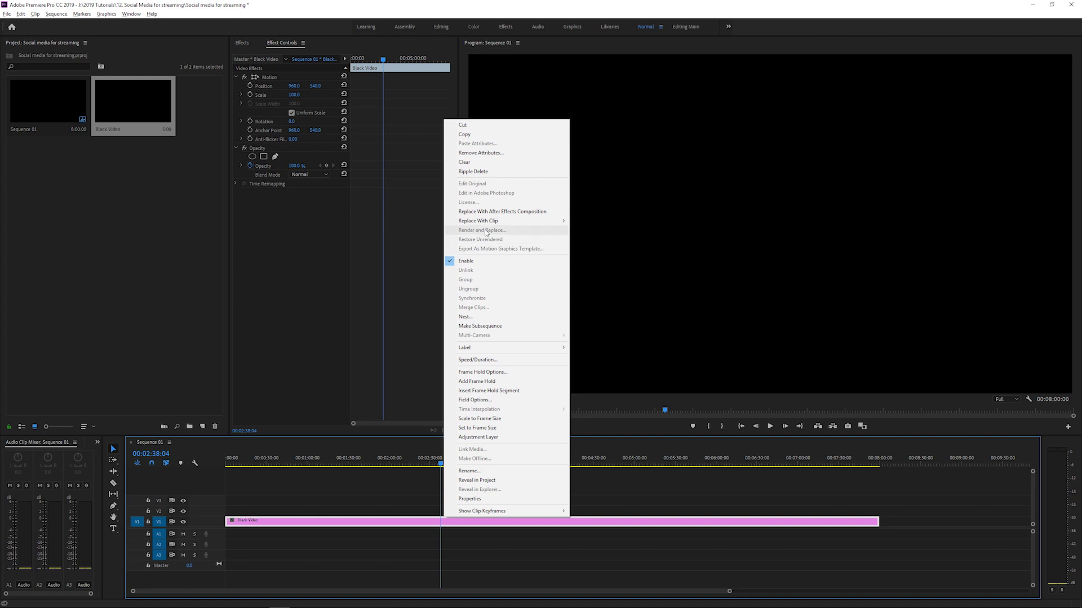
left_click(493, 211)
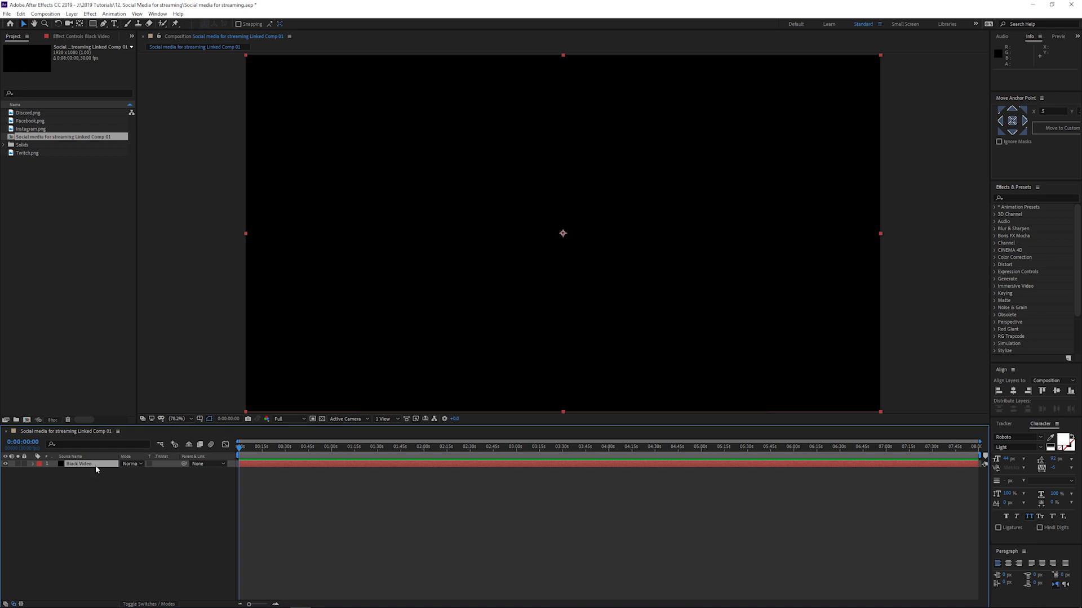
Add the Twitch, Discord, Instagram and Facebook PNG images into the linked comp
left_click(109, 523)
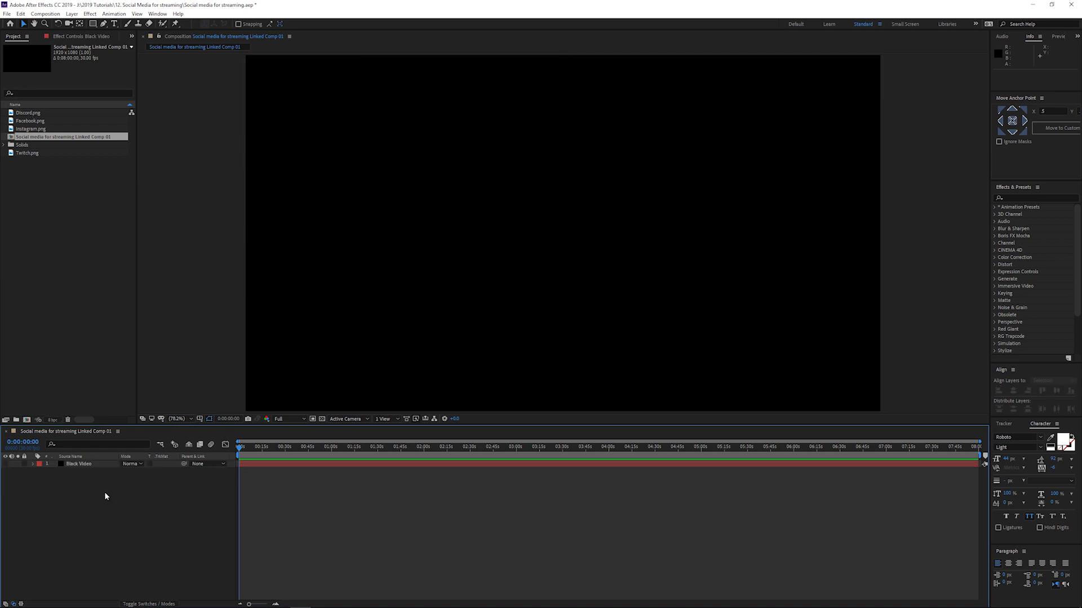
left_click(34, 153)
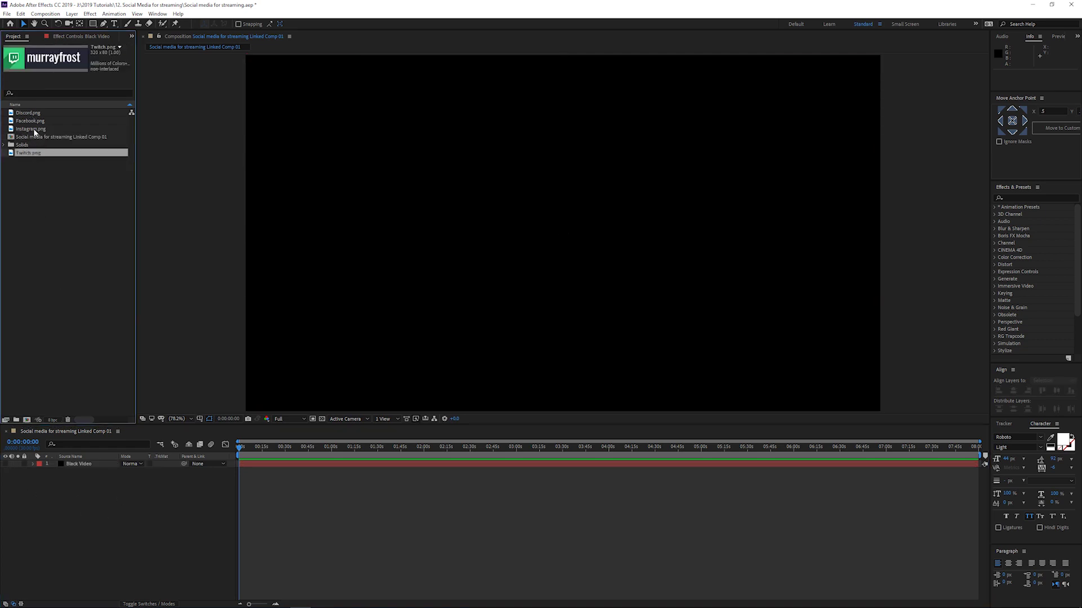
left_click(32, 128, "ctrl")
left_click(30, 121, "ctrl")
left_click(28, 113, "ctrl")
left_click_drag(28, 113, 141, 463)
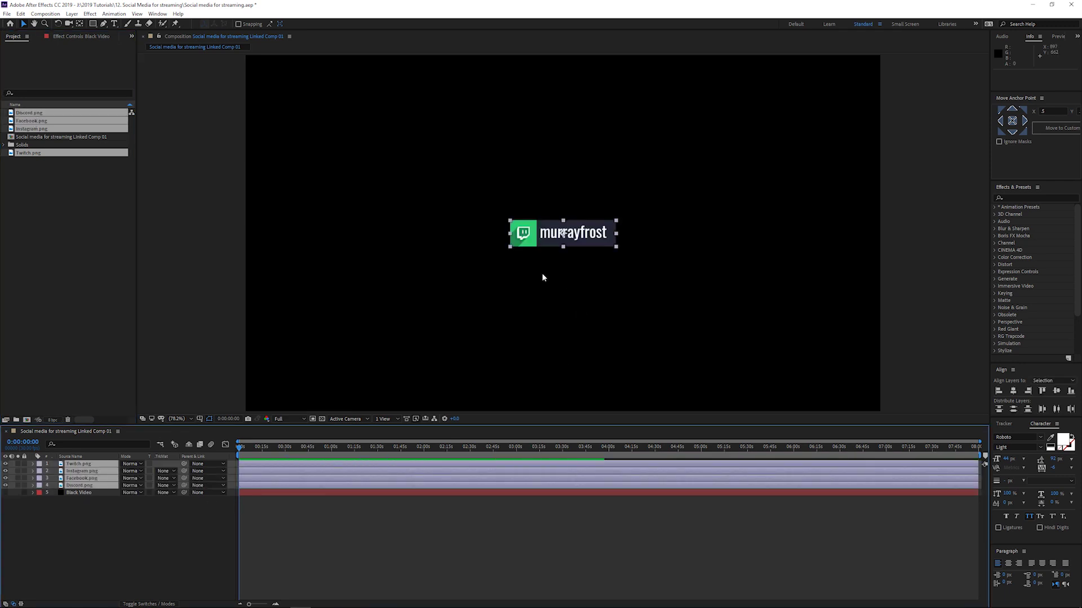
Move the four panel layers toward the end of the composition
left_click(159, 547)
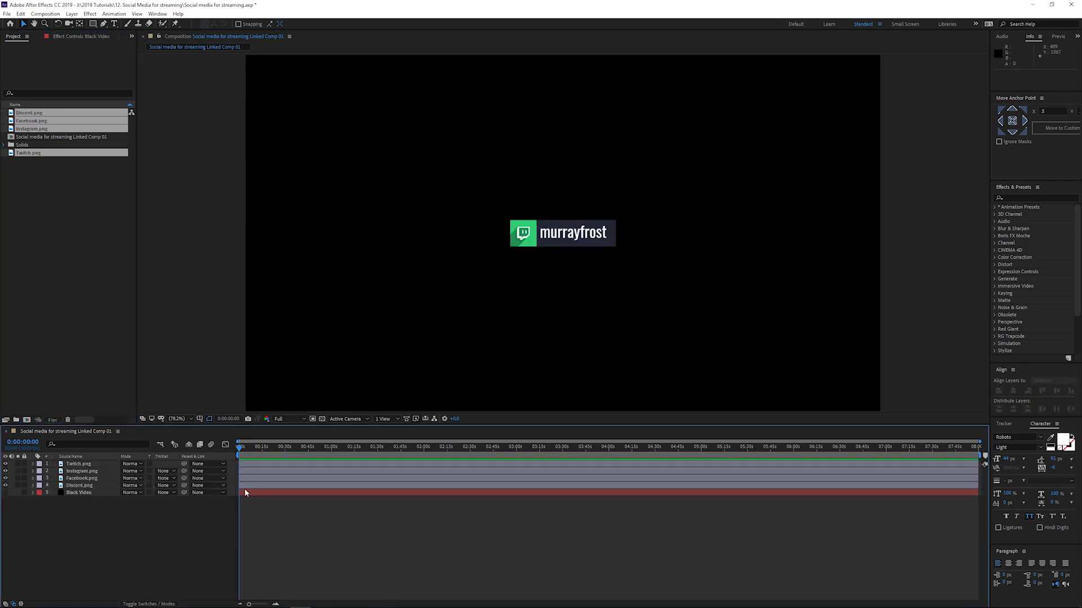
left_click(86, 465)
left_click(103, 487, "shift")
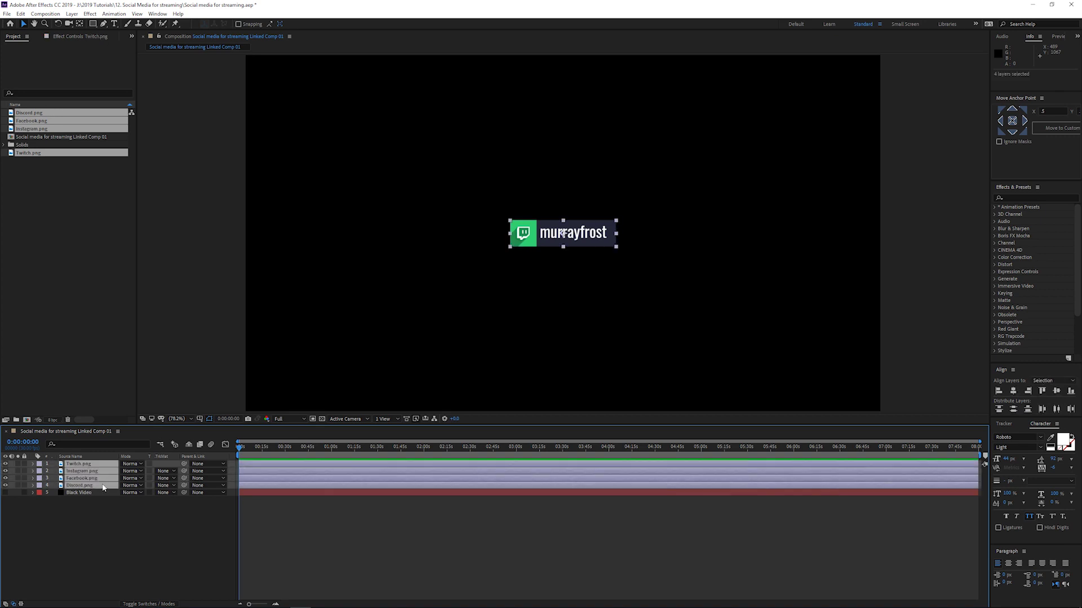
left_click_drag(257, 468, 915, 467)
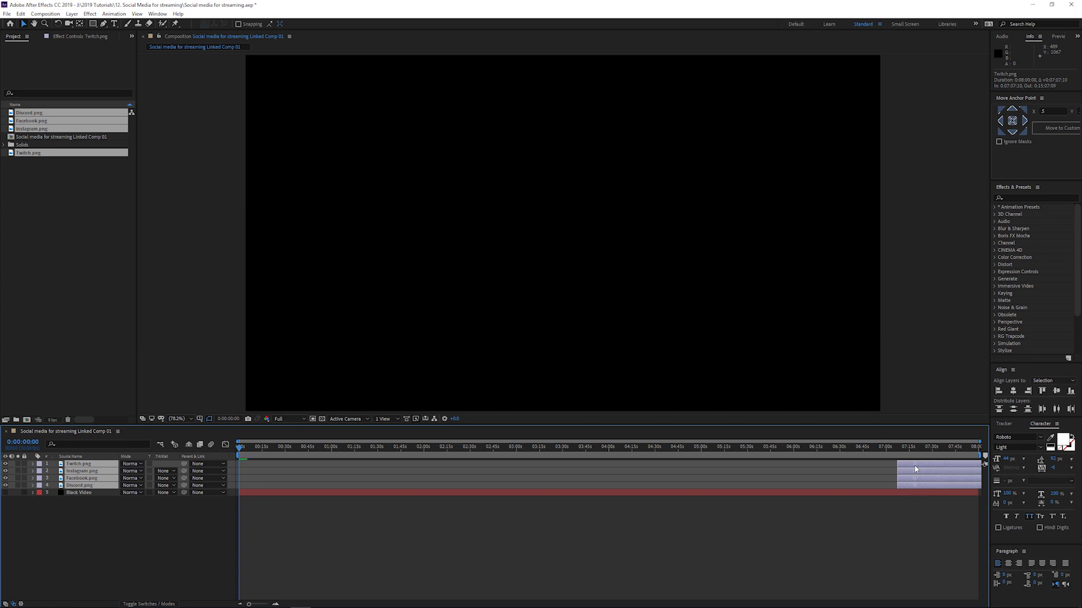
Line the badges up in a row along the bottom of the frame and select all four
left_click(905, 508)
left_click(907, 485)
left_click_drag(563, 237, 323, 374)
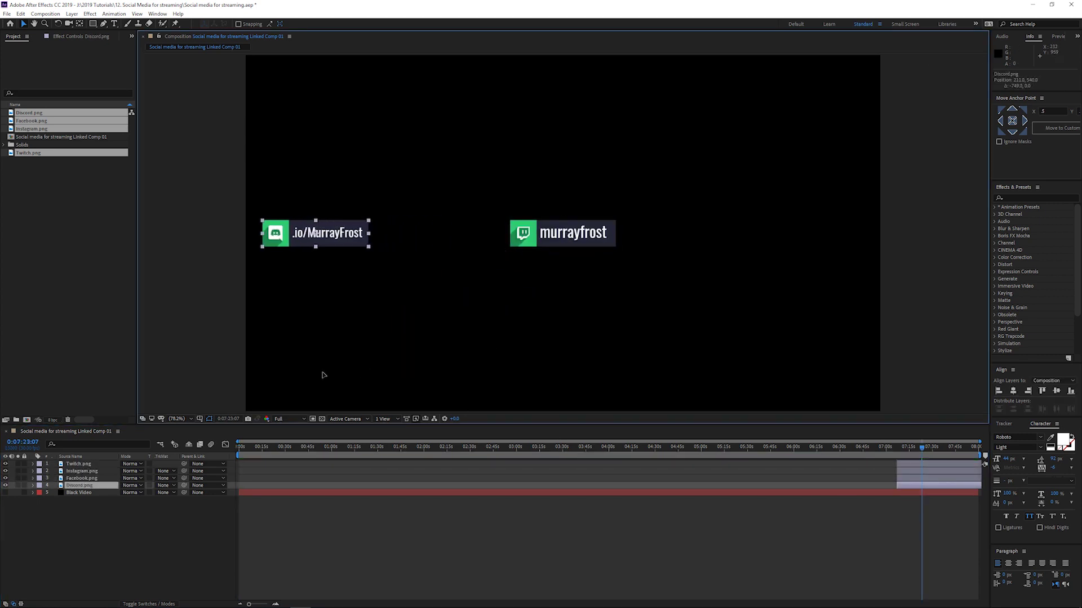
left_click_drag(345, 260, 332, 406)
left_click_drag(574, 229, 472, 374)
left_click(558, 527)
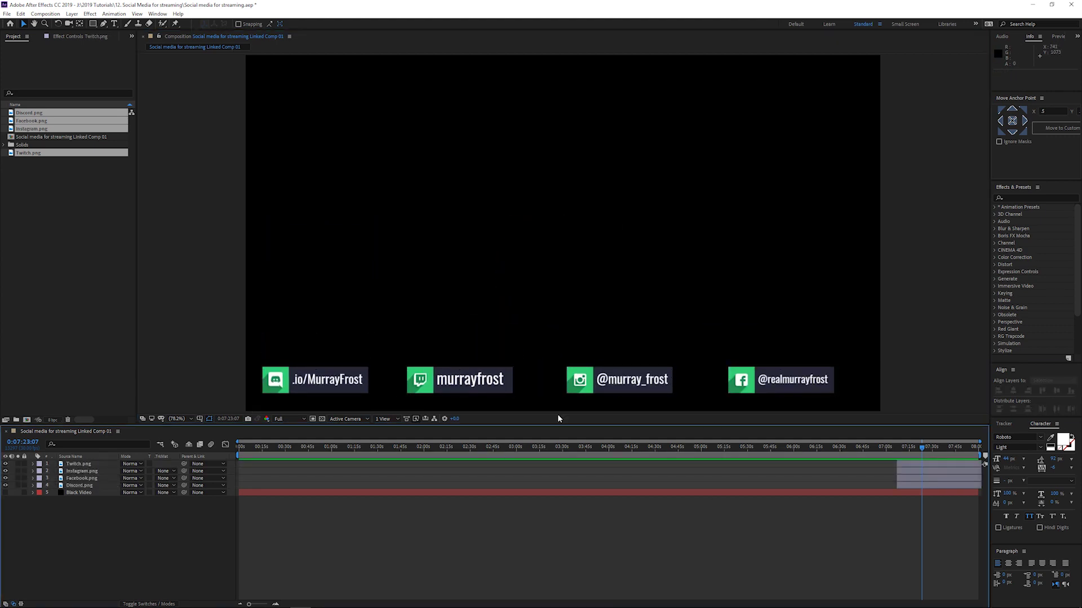
left_click(79, 464)
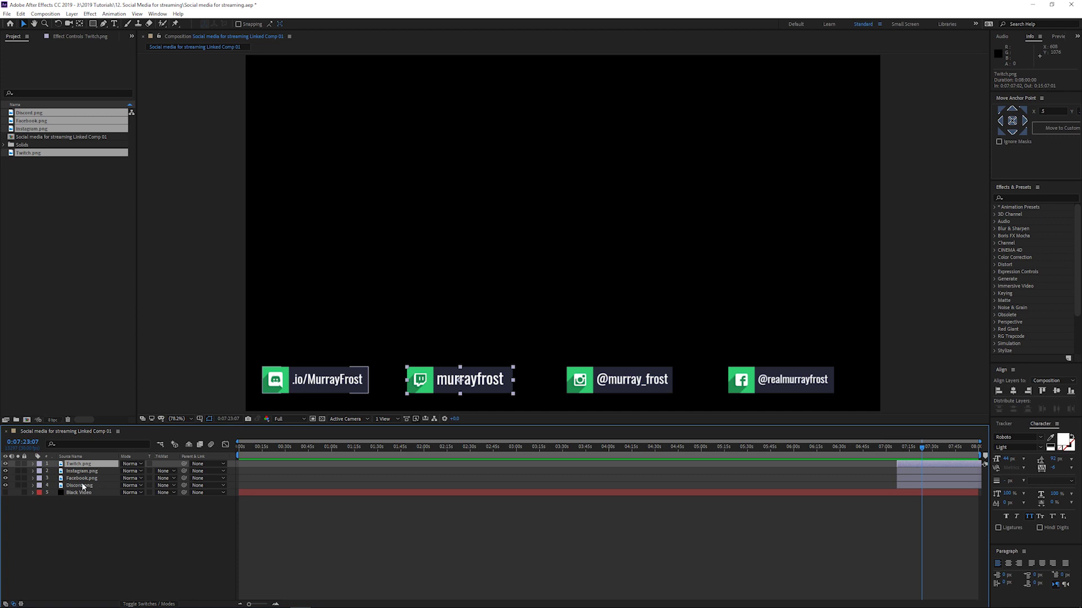
left_click(80, 486, "shift")
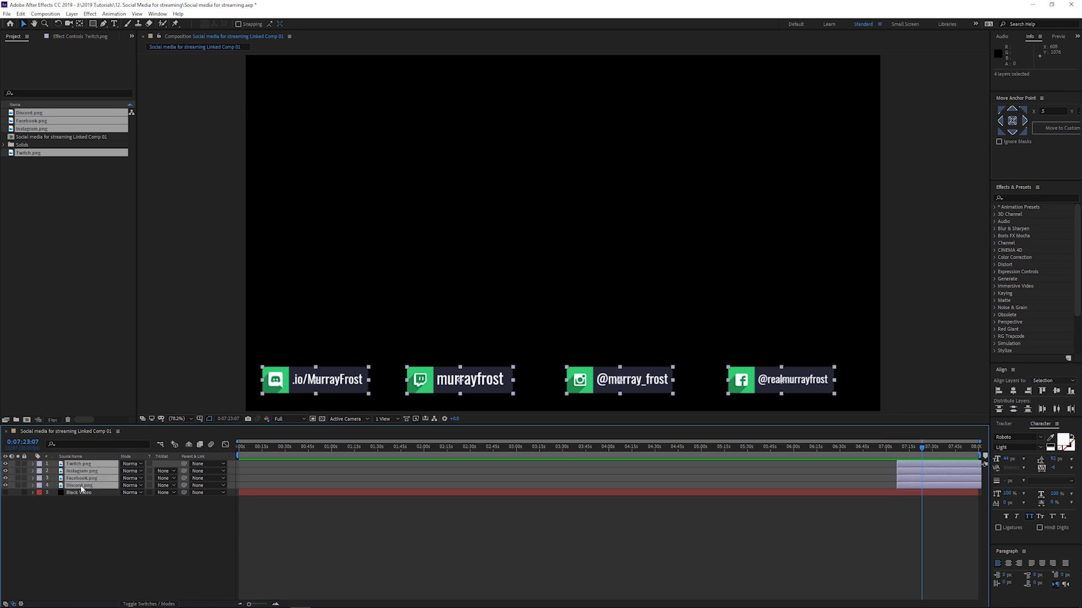
Keyframe the four badges' Position and start them below the frame at Y 1137.8
key("p")
key("alt+shift+p")
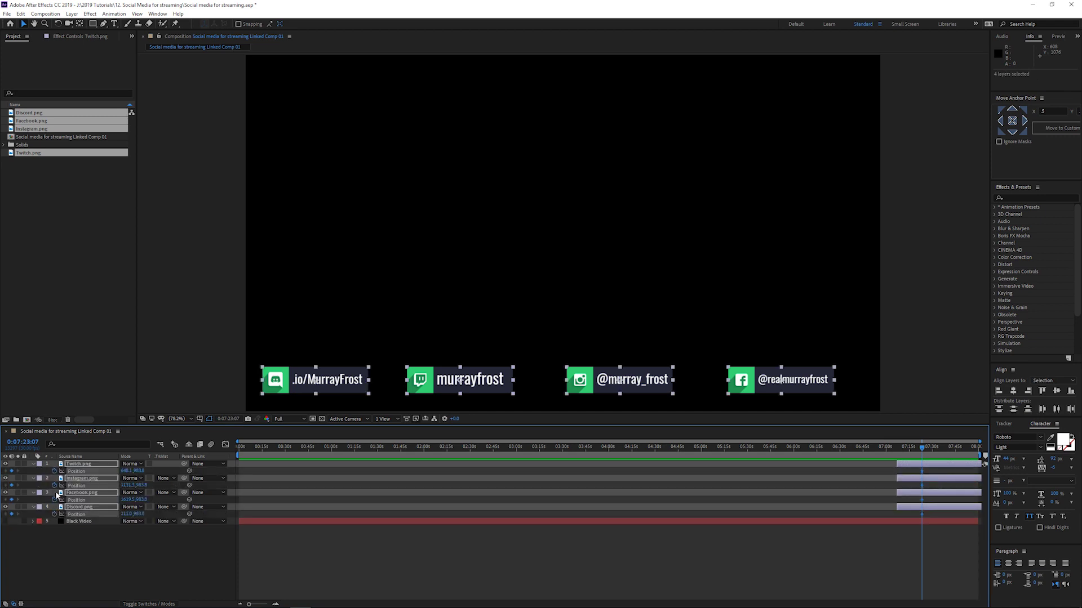
left_click_drag(924, 475, 942, 475)
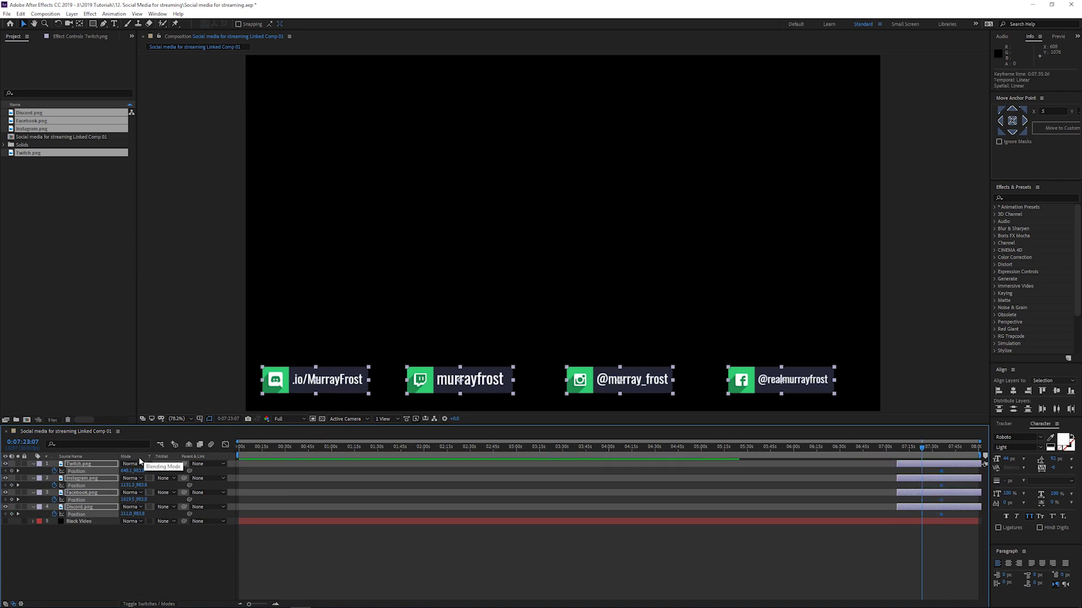
left_click_drag(138, 471, 208, 472)
Apply Easy Ease to all eight keyframes and adjust the arrival influence in the speed graph
left_click_drag(953, 471, 890, 522)
key("F9")
left_click(225, 446)
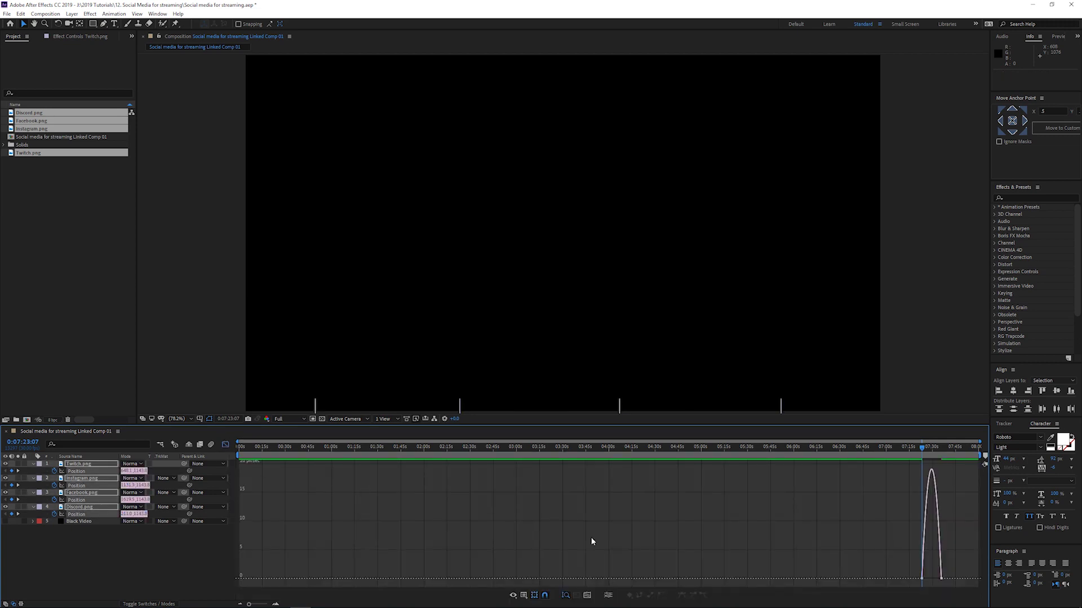
scroll(923, 533, "up", 5)
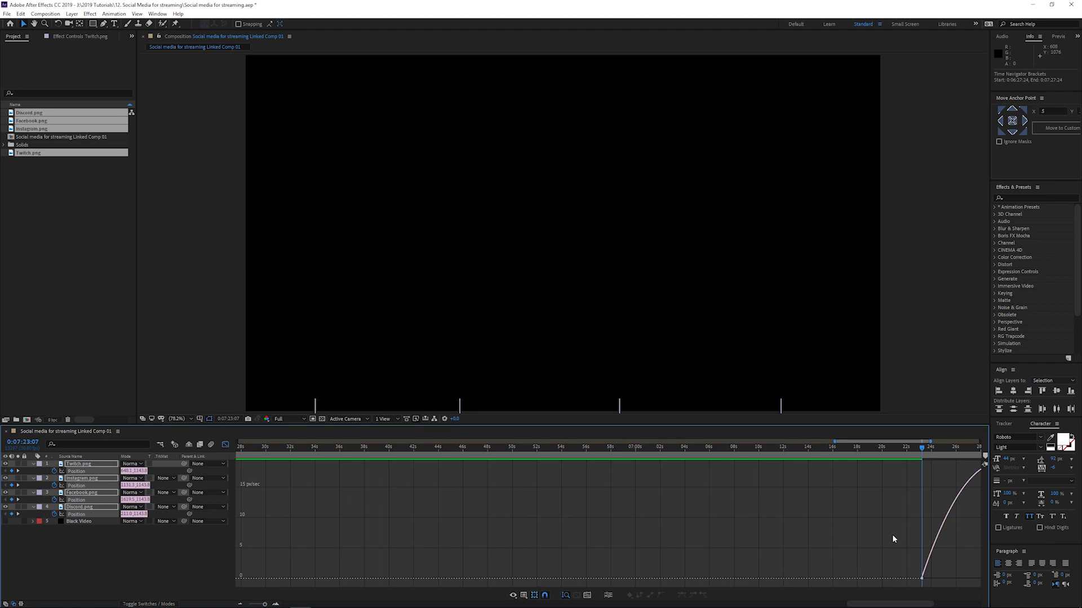
scroll(876, 444, "right", 3)
left_click_drag(874, 547, 765, 575)
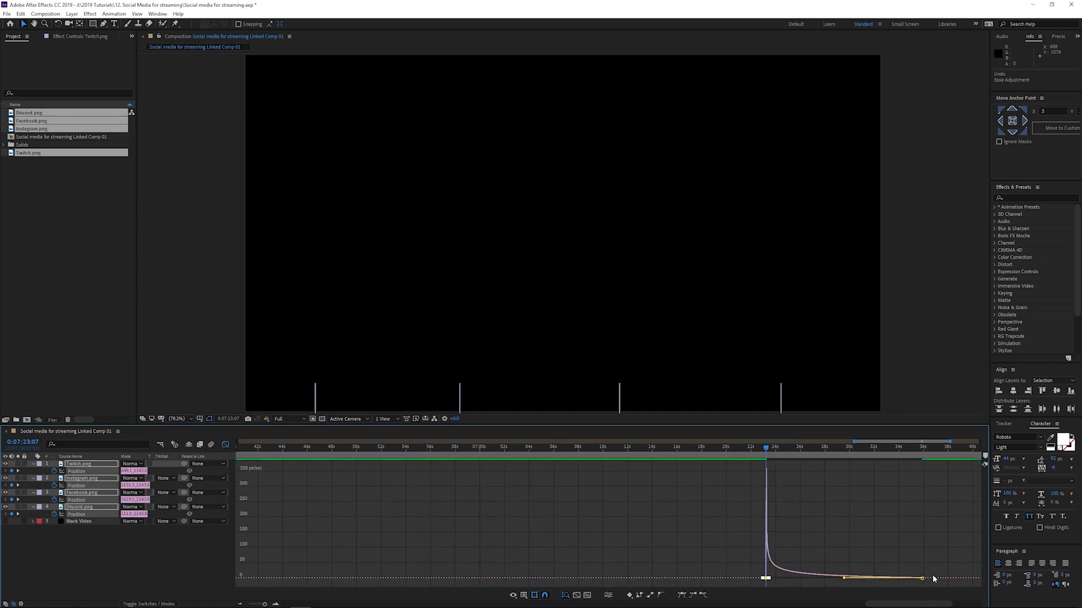
left_click_drag(764, 449, 924, 469)
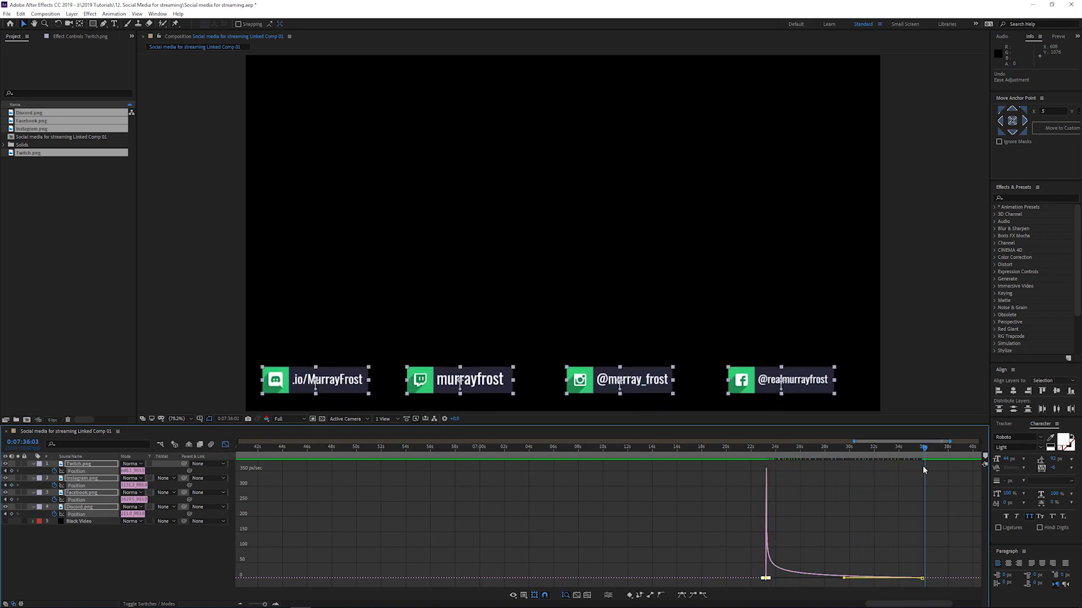
Go to about 0:07:21, select the four Position keyframes, and preview the rise
left_click(225, 445)
scroll(499, 563, "down", 5)
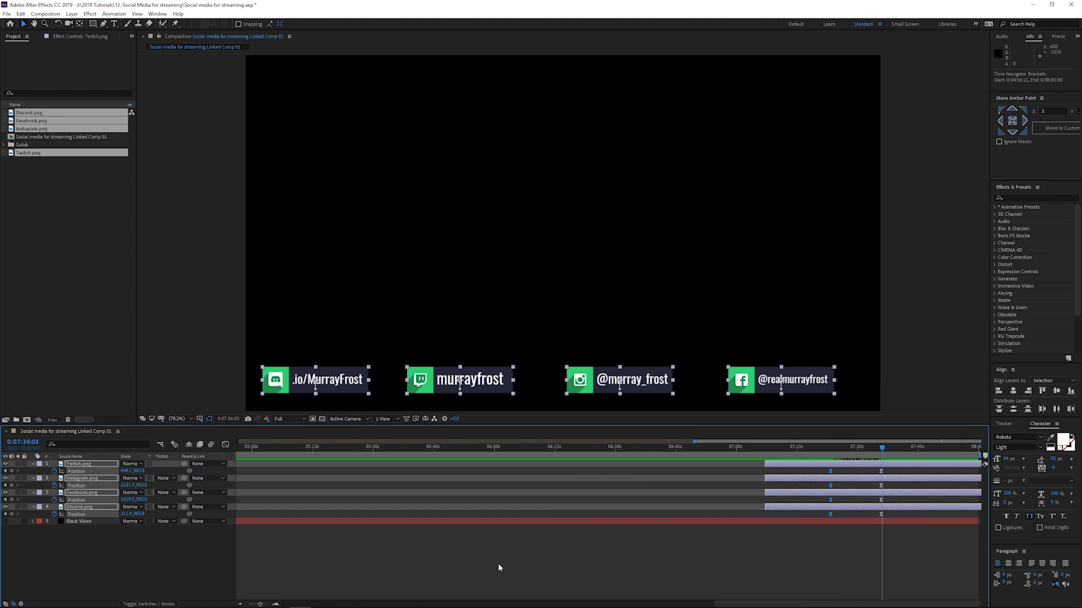
left_click(900, 451)
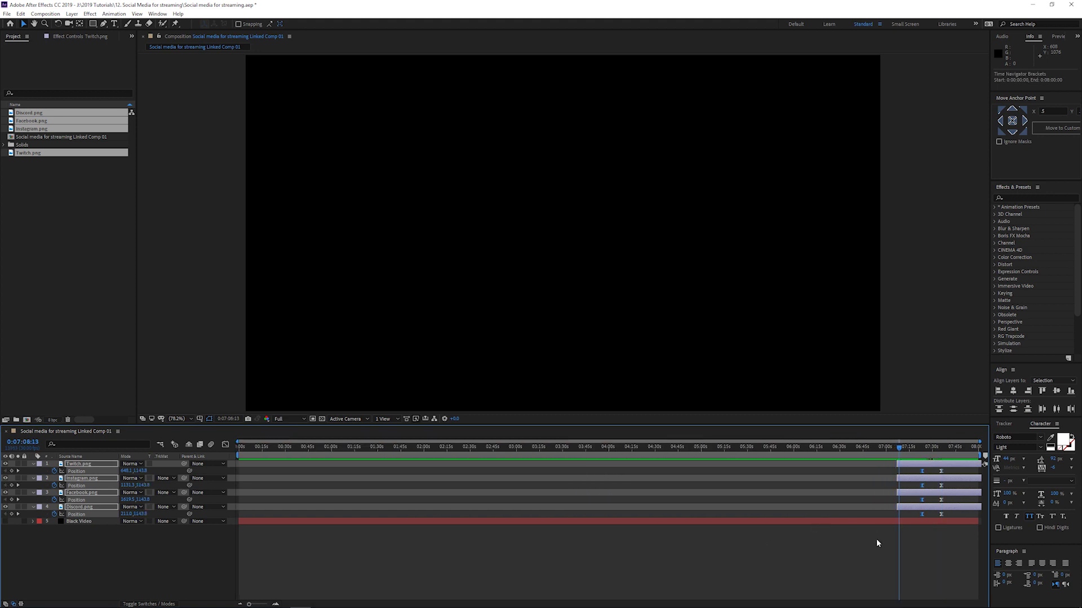
left_click(919, 448)
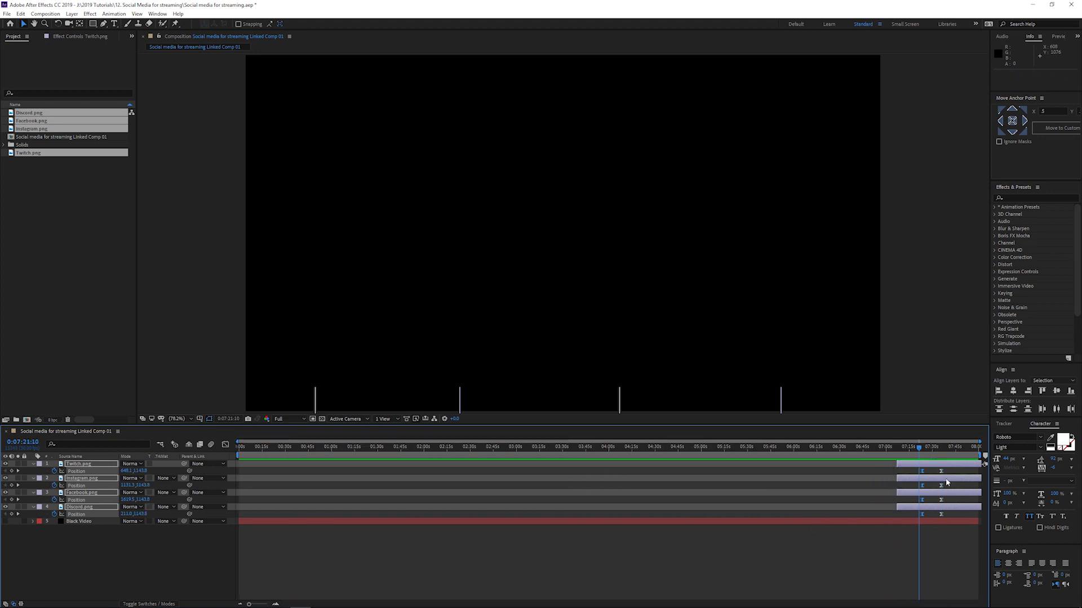
scroll(946, 483, "up", 5)
left_click_drag(812, 468, 663, 468)
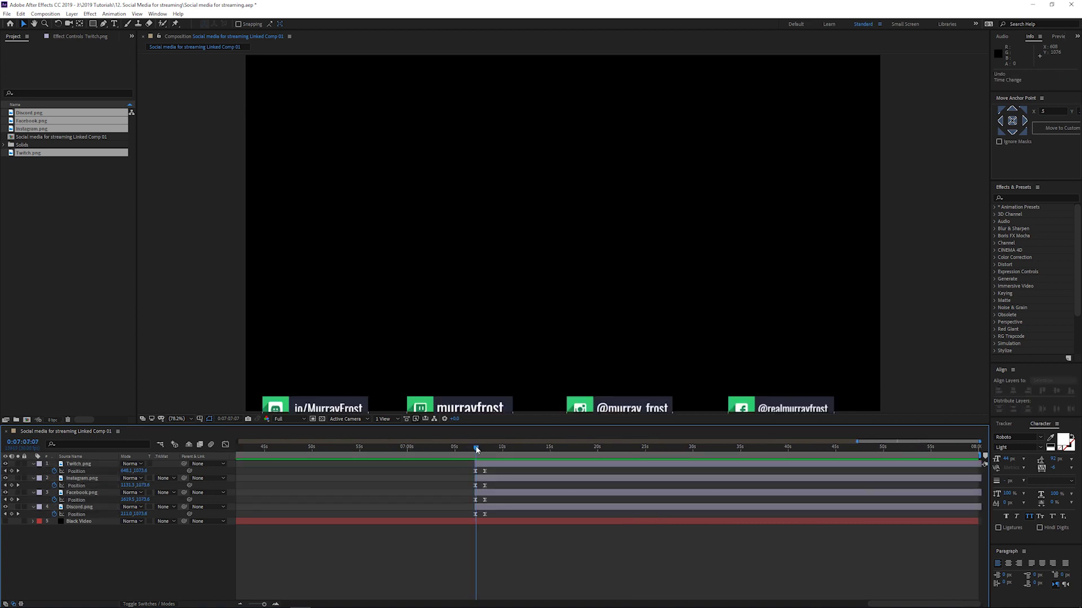
mouse_move(475, 445)
left_mouse_down()
mouse_move(485, 447)
mouse_move(475, 449)
left_mouse_up()
Try delaying the Facebook and Twitch badges, then undo those timing changes
left_click_drag(494, 497, 554, 463)
left_click_drag(476, 448, 527, 455)
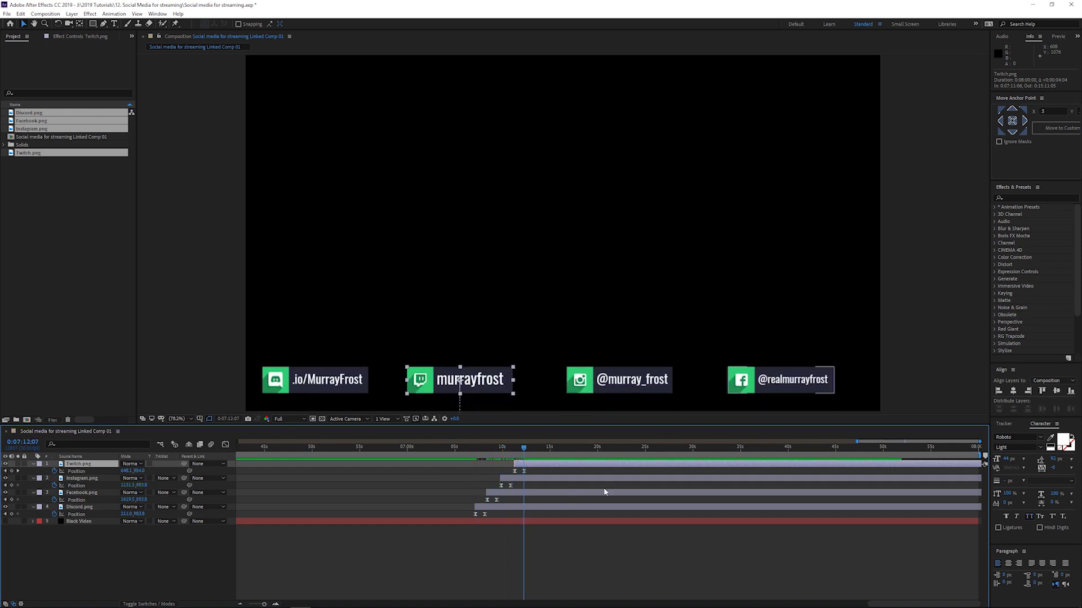
left_click_drag(524, 451, 656, 454)
key("ctrl+z")
left_click_drag(469, 449, 669, 451)
Add hold Position keyframes to Twitch, Instagram, Facebook and Discord at the current time
left_click(11, 471)
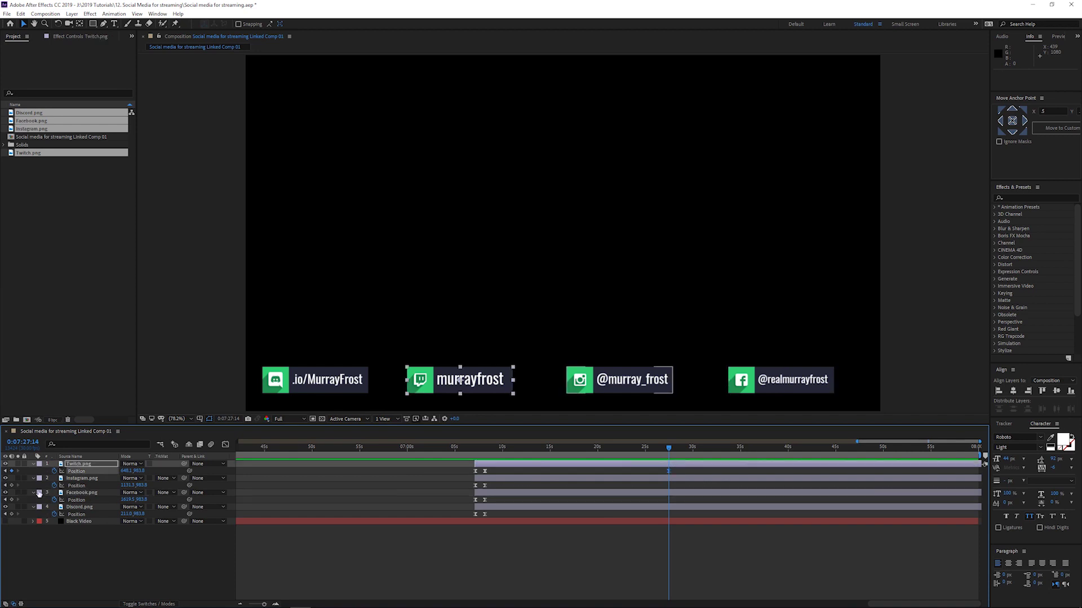
left_click(11, 485)
left_click(12, 500)
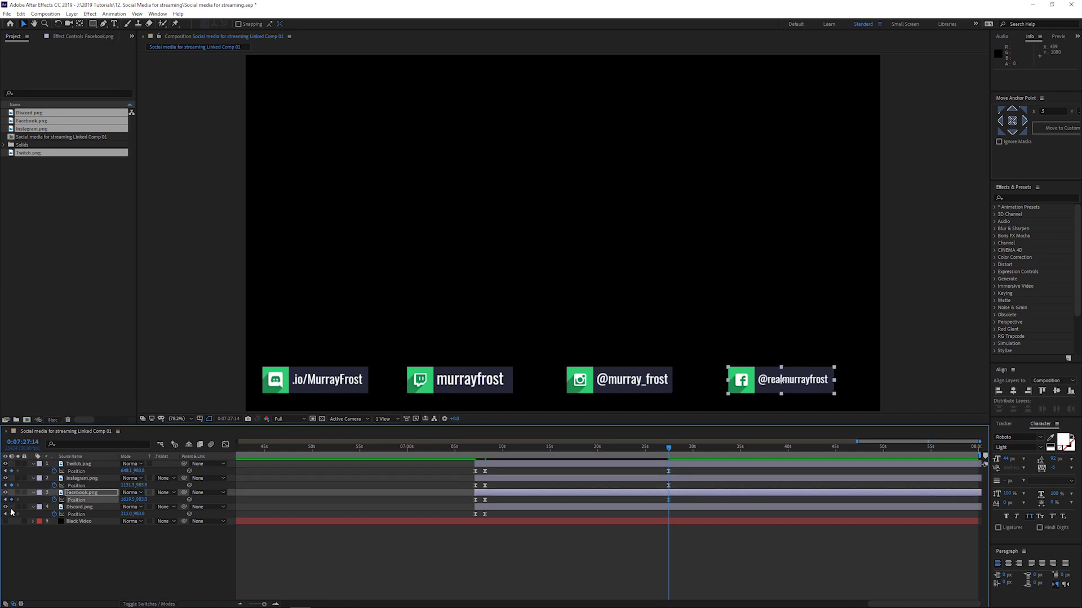
left_click(11, 514)
Copy each badge's below-frame start keyframe and paste it at 0:07:28:20 as an exit keyframe
left_click(679, 448)
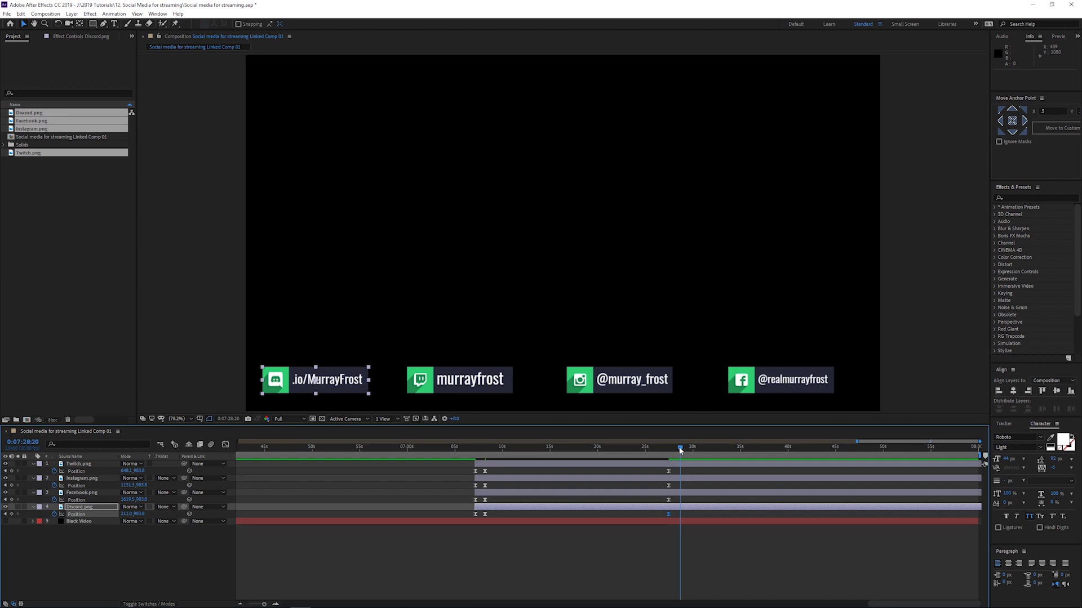
left_click(489, 483)
left_click_drag(494, 470, 480, 524)
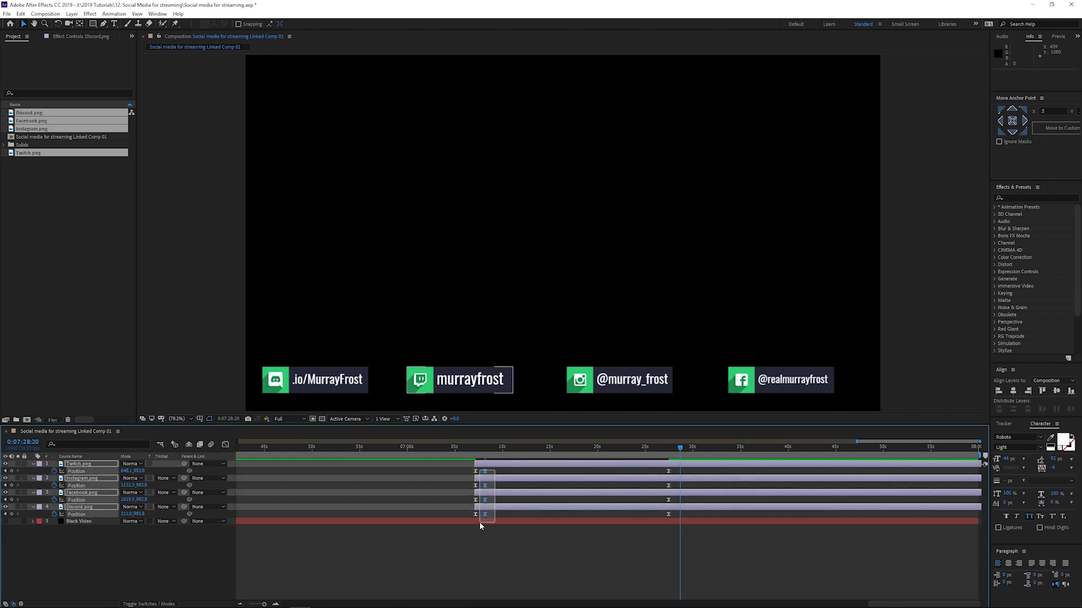
left_click_drag(466, 466, 478, 523)
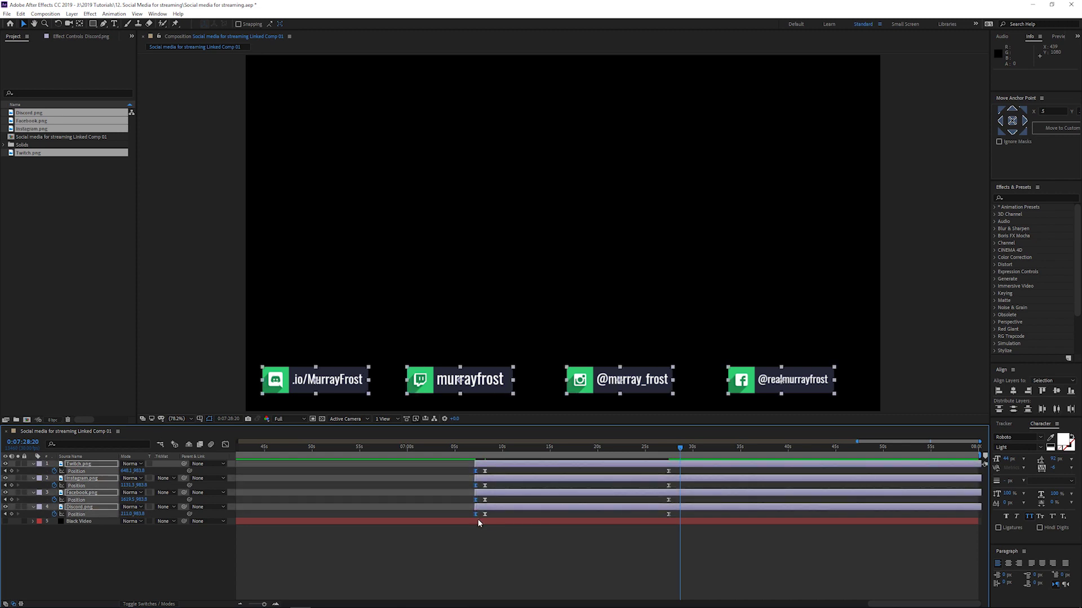
left_click(479, 532)
left_click(475, 471)
key("ctrl+c")
key("ctrl+v")
left_click(475, 485)
key("ctrl+c")
key("ctrl+v")
left_click(475, 500)
key("ctrl+c")
key("ctrl+v")
left_click(475, 515)
key("ctrl+c")
key("ctrl+v")
Start Facebook and Instagram later so the badges rise in staggered order
left_click_drag(680, 448, 618, 451)
left_click_drag(514, 496, 592, 466)
left_click_drag(451, 447, 765, 449)
key("semicolon")
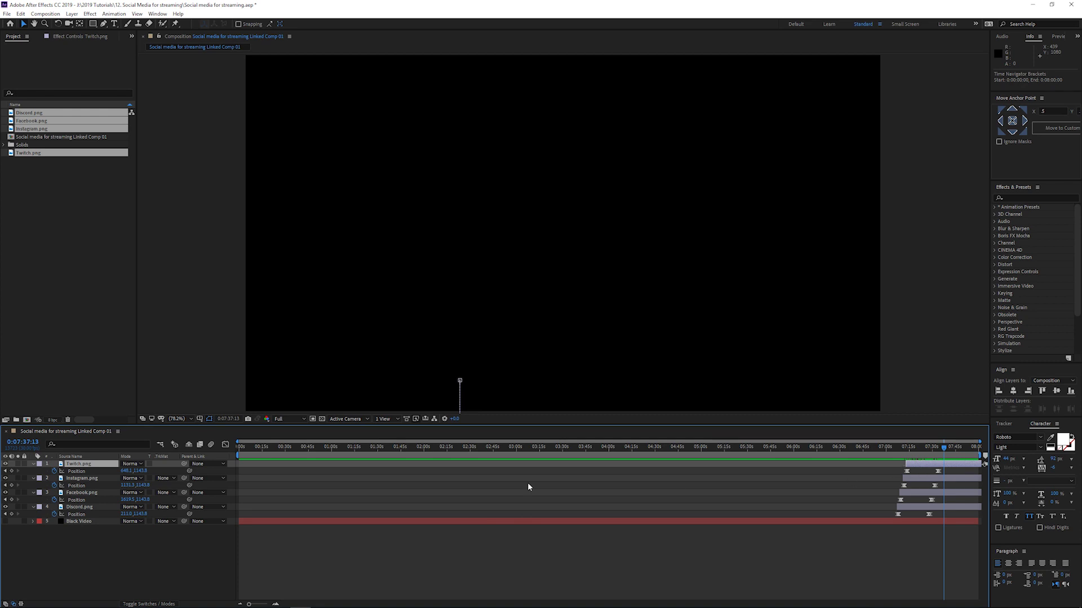
Drag all four badge layers later so the animation plays around 0:07:29, near the comp's end
left_click(100, 508, "shift")
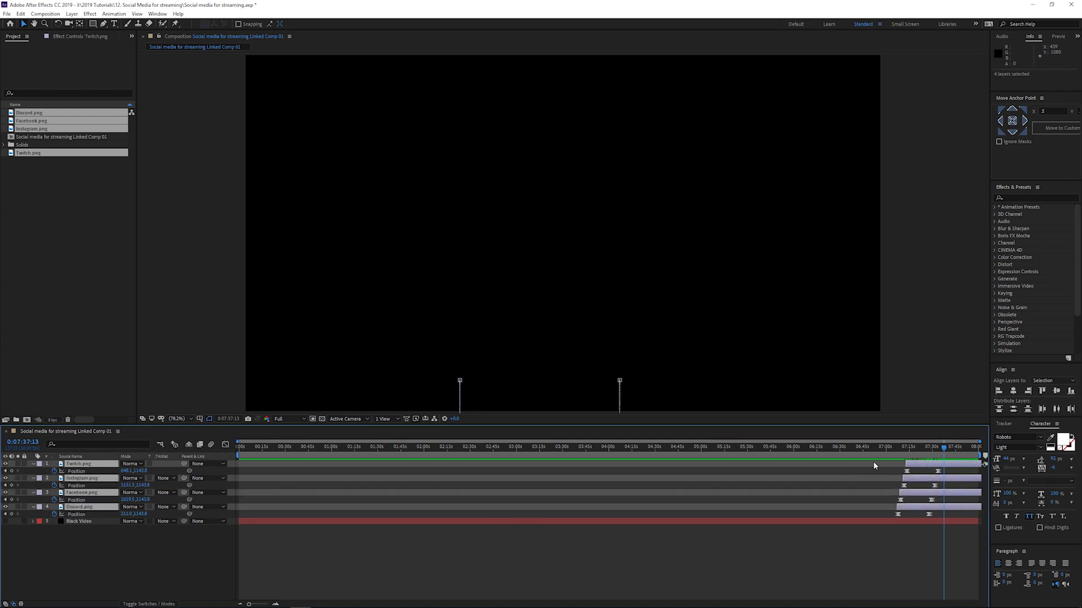
mouse_move(931, 471)
left_mouse_down()
mouse_move(965, 471)
mouse_move(938, 455)
mouse_move(971, 454)
mouse_move(946, 458)
left_mouse_up()
left_click(932, 453)
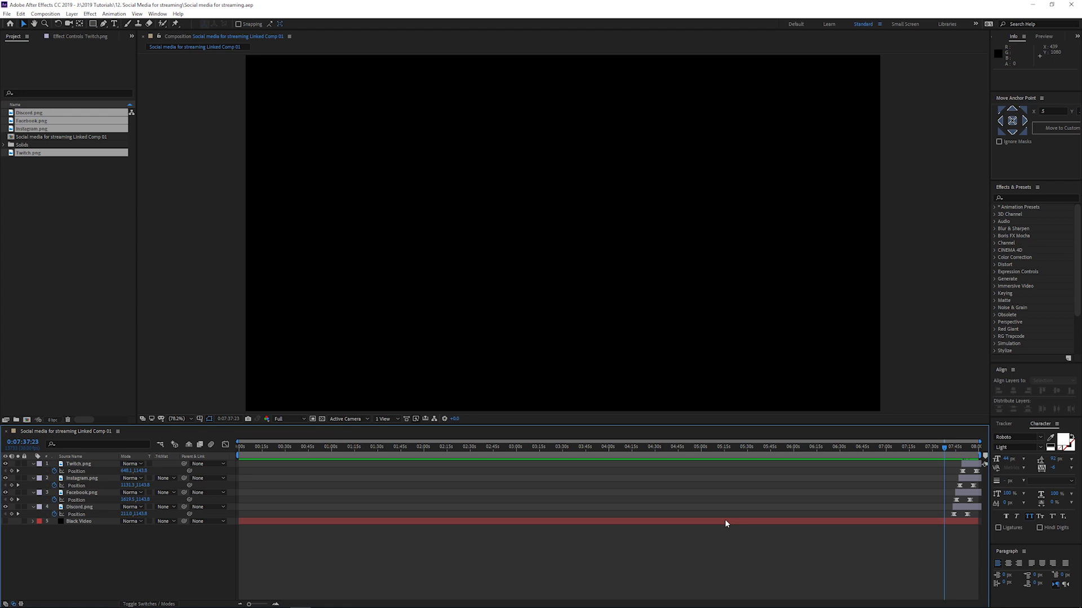
key("alt+Tab")
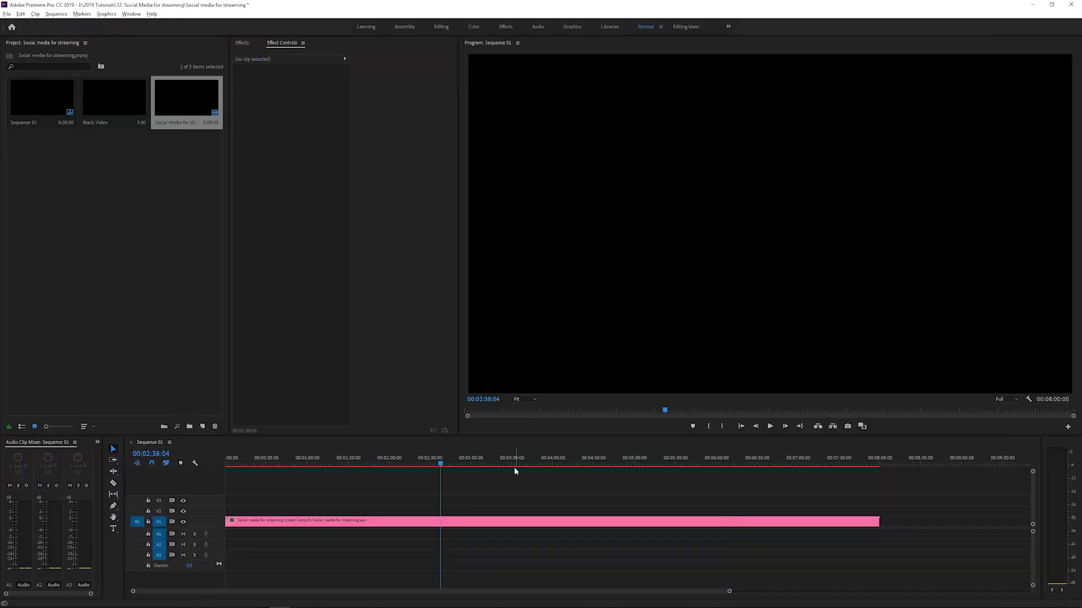
Scrub to 07:01:16 and play Sequence 01's end to check the badges, then save the project
scroll(542, 493, "down", 2)
left_click_drag(519, 462, 684, 462)
scroll(702, 489, "up", 1)
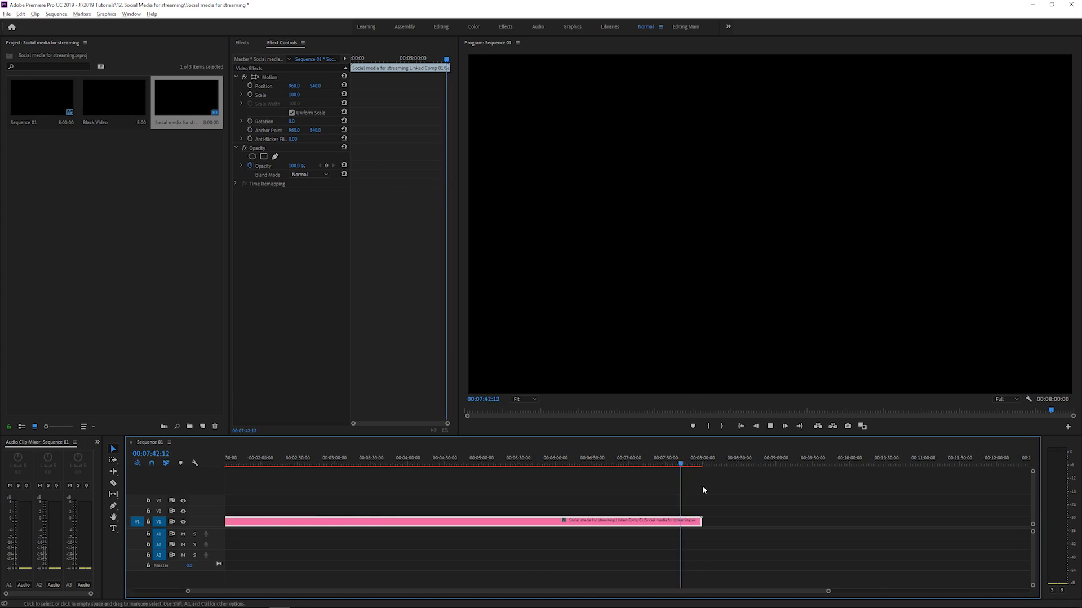
scroll(693, 485, "up", 2)
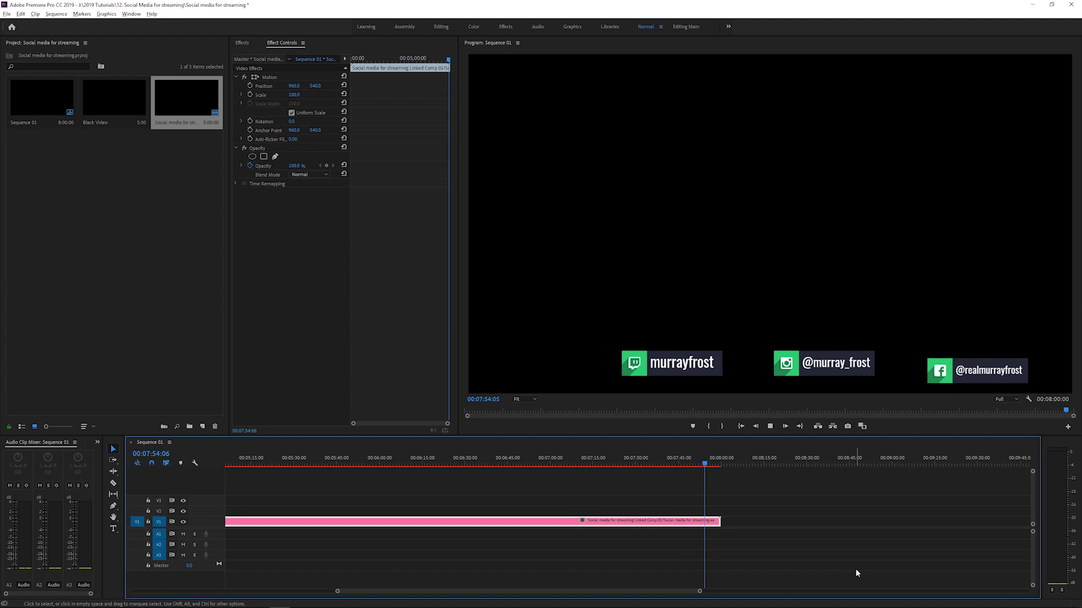
key("minus")
key("minus")
key("ctrl+s")
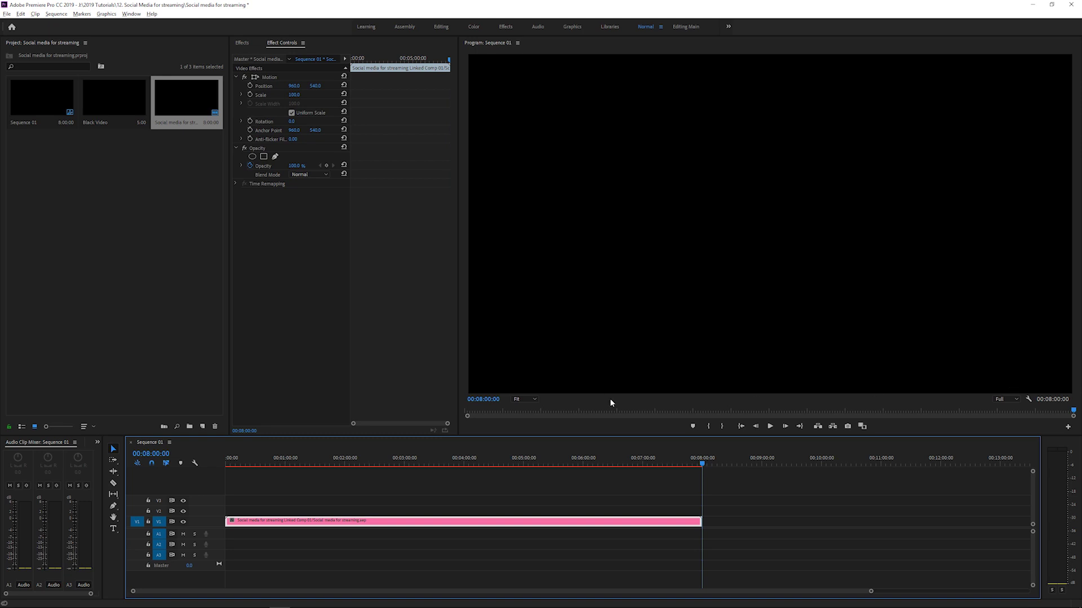
left_click(538, 464)
key("minus")
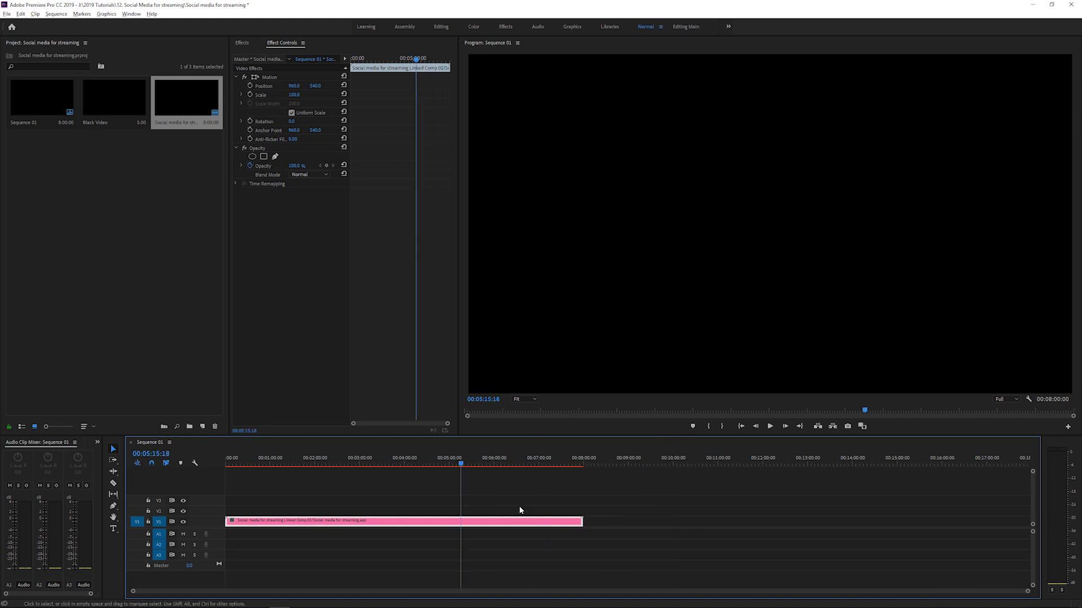
left_click(532, 503)
key("ctrl+s")
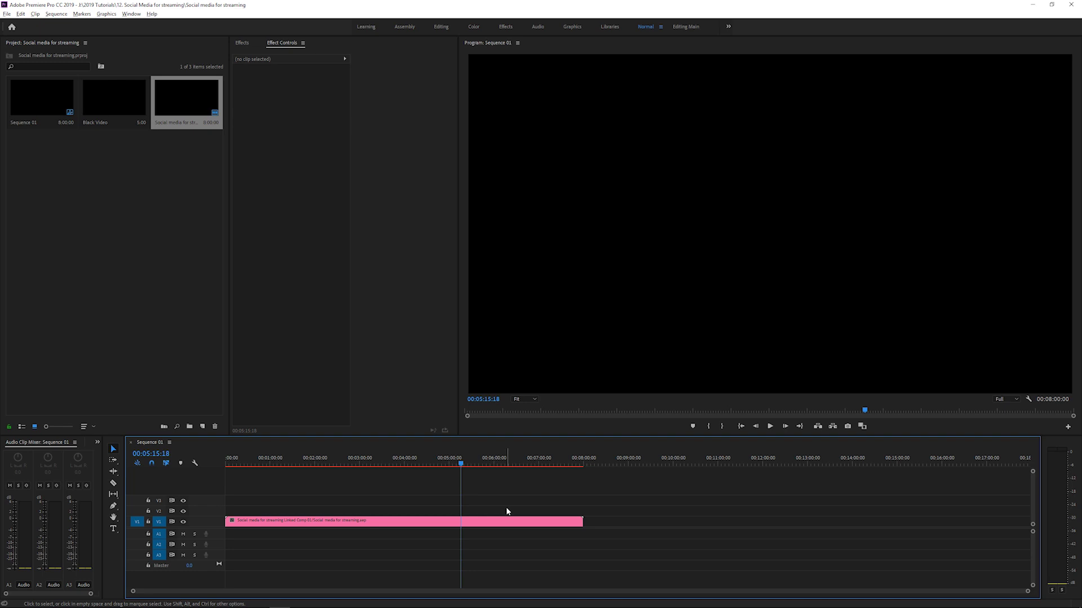
Set the sequence's export format to QuickTime with the Animation codec
key("ctrl+m")
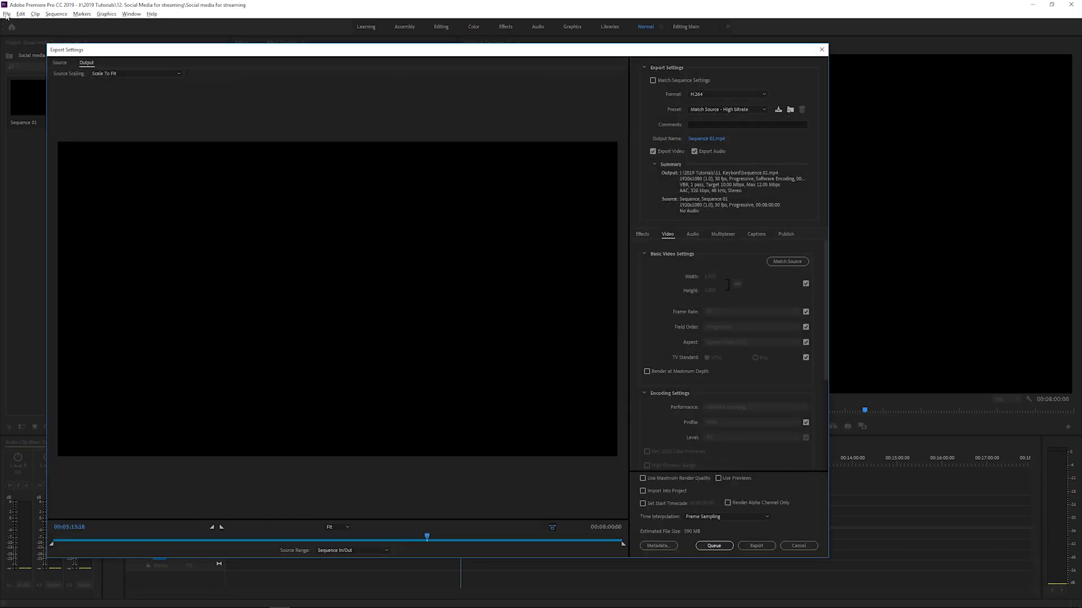
left_click(715, 94)
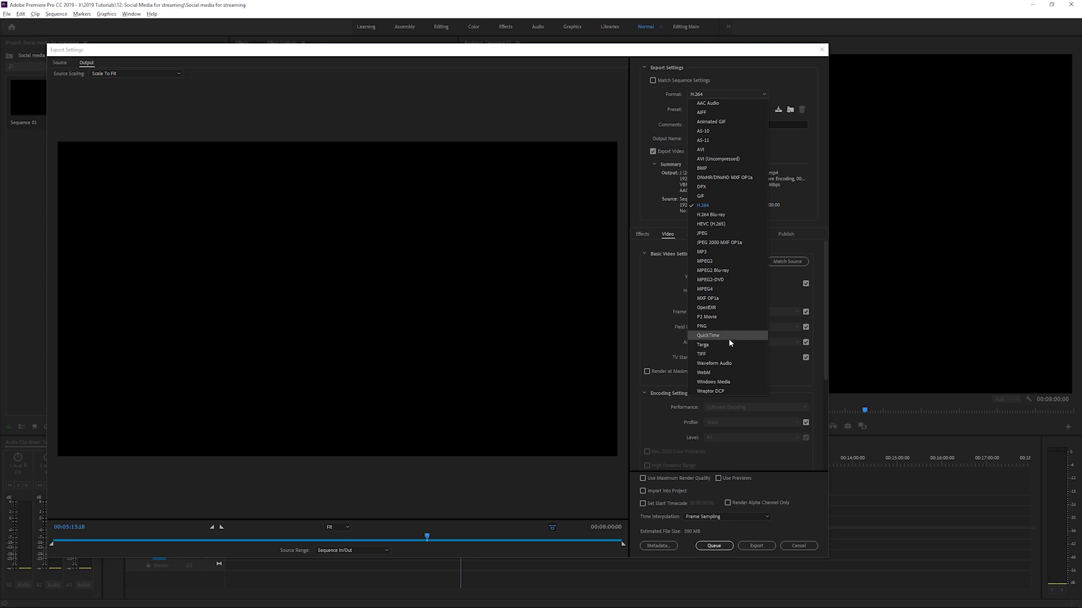
left_click(712, 335)
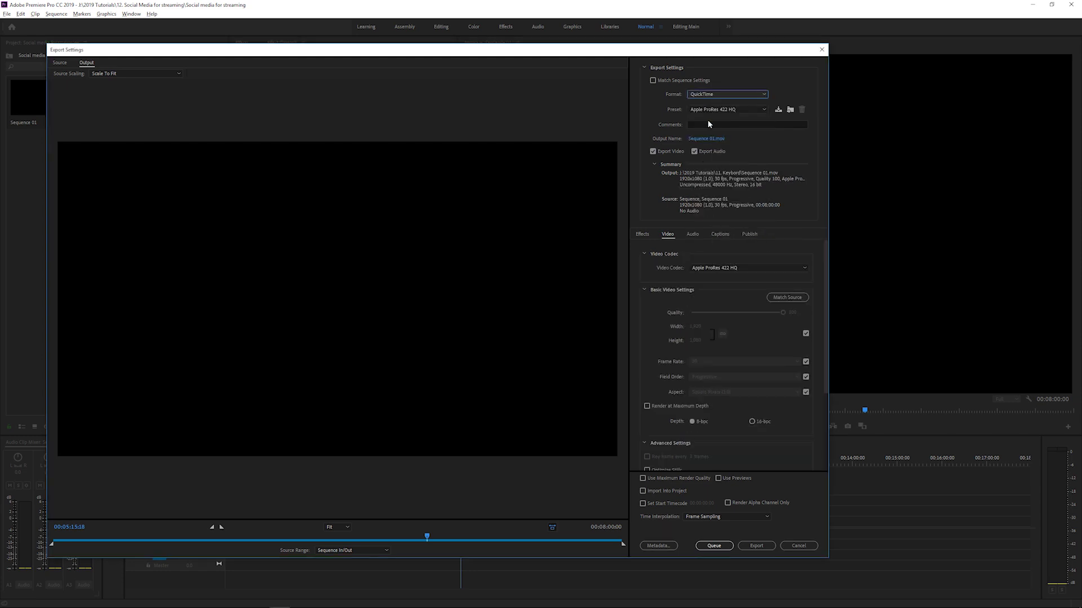
left_click(738, 268)
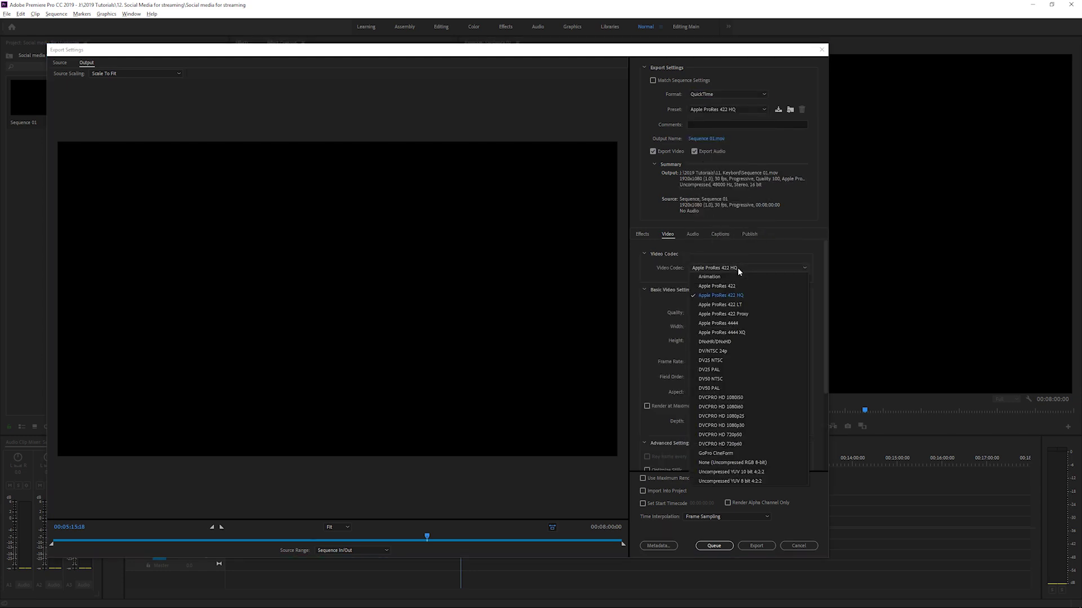
left_click(721, 276)
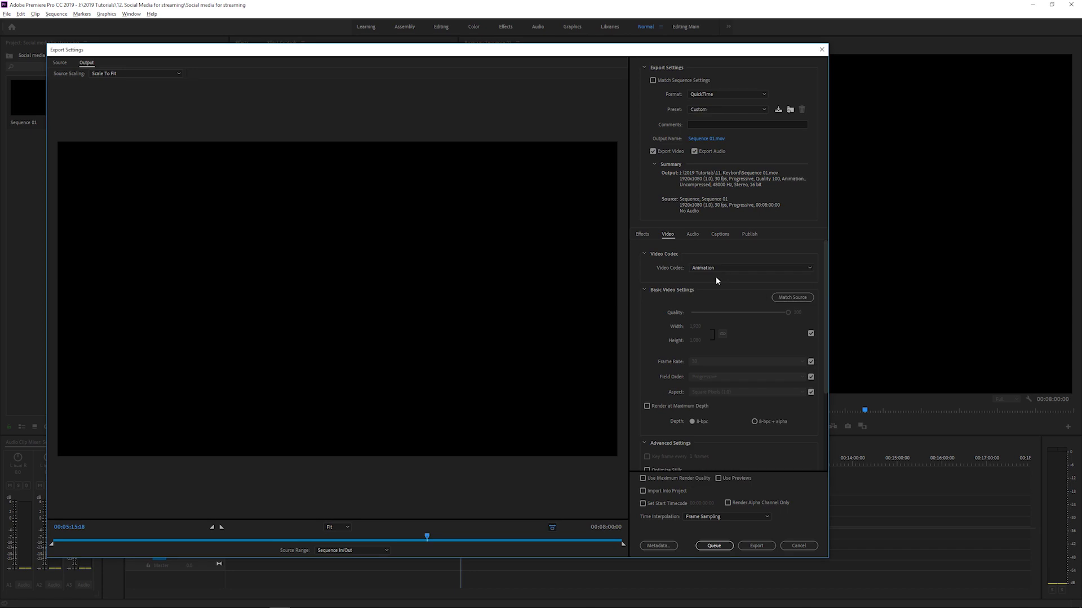
Choose 8-bpc + alpha depth, match the source settings, and scrub the preview to check the overlays
left_click(754, 422)
left_click(787, 297)
left_click_drag(599, 541, 607, 541)
left_click_drag(610, 541, 609, 541)
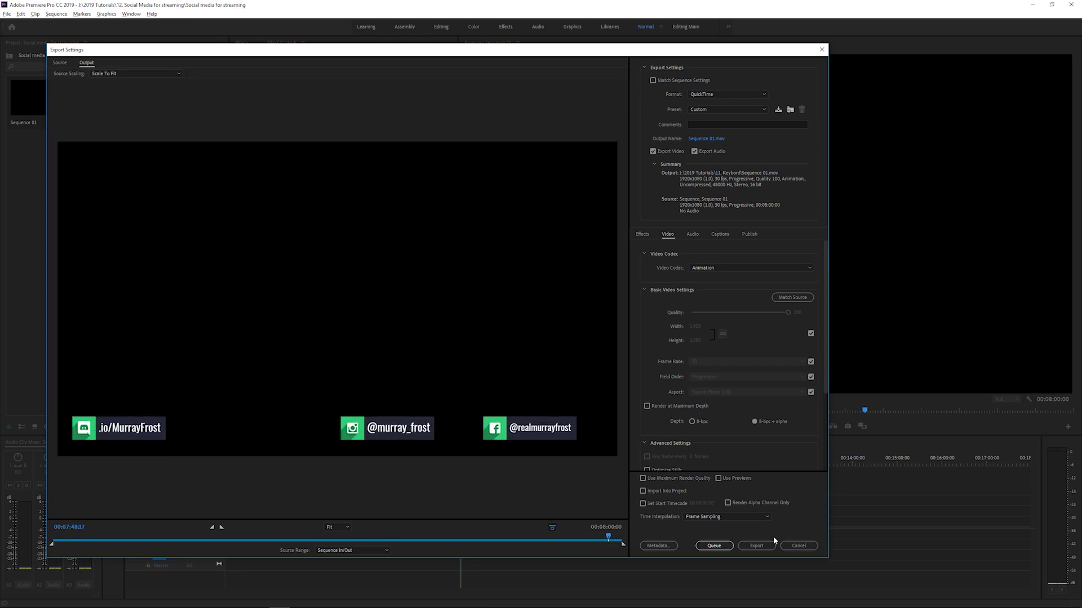
Name the output example.mov in '12. Social Media for streaming' and start the export
left_click(701, 139)
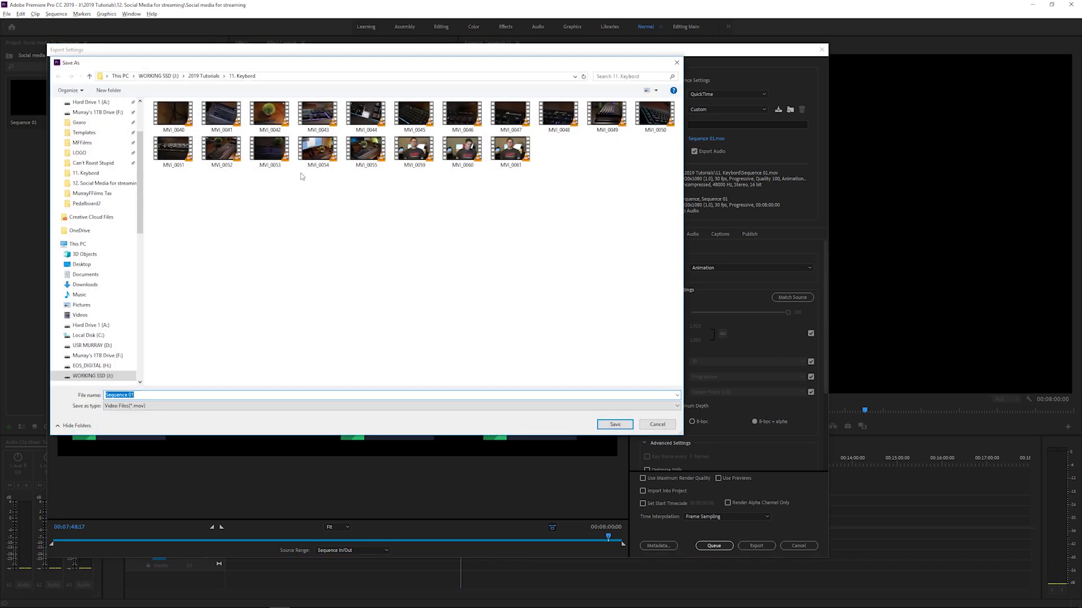
left_click(90, 185)
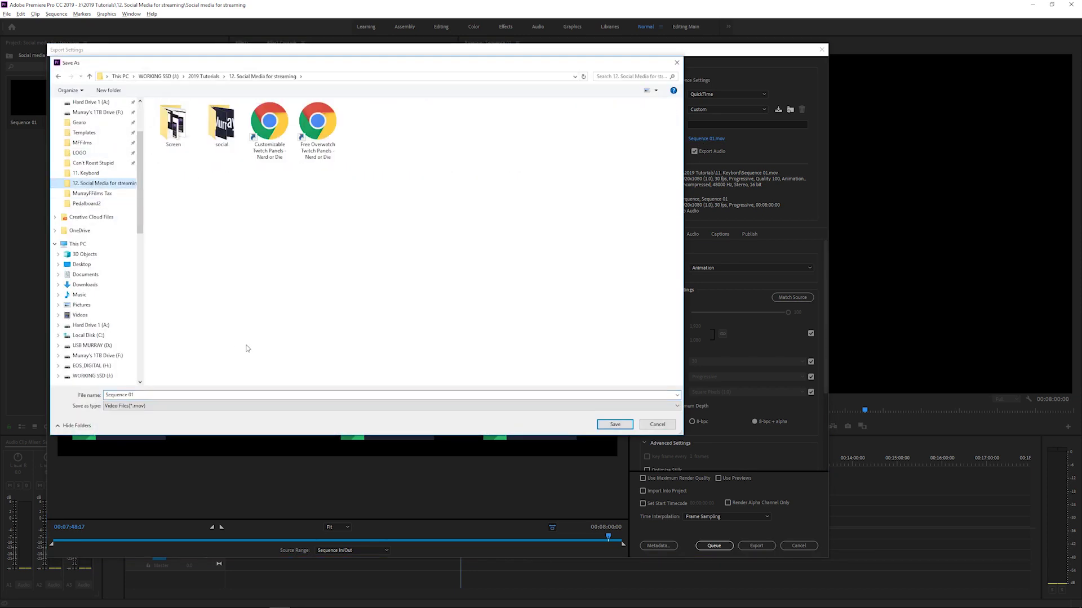
left_click(155, 394)
type("example")
key("Return")
left_click(757, 546)
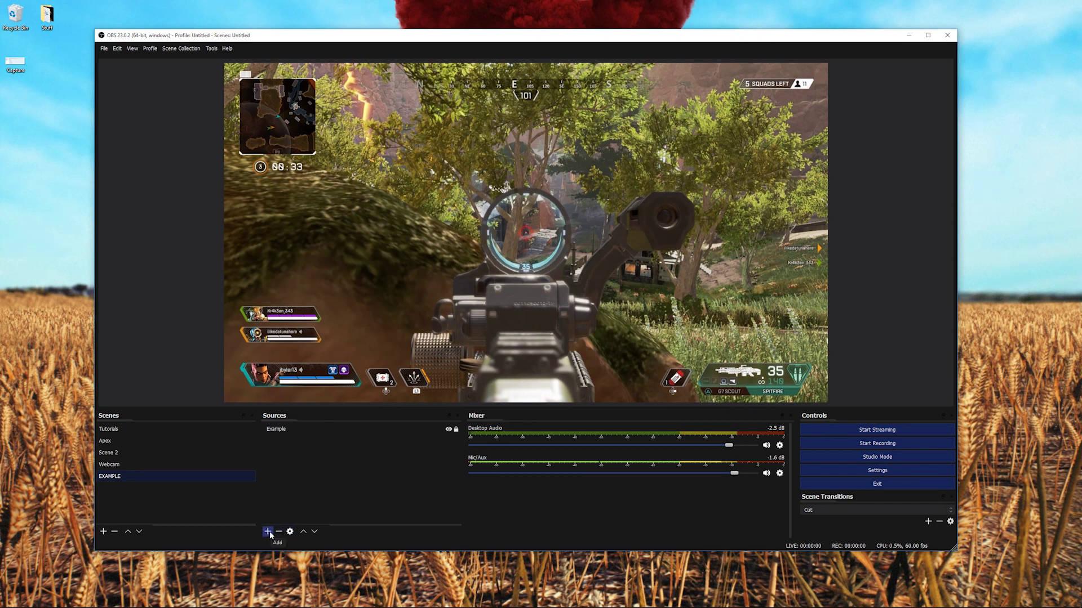
Add a new Media Source with its default name to the EXAMPLE scene
right_click(314, 488)
mouse_move(336, 498)
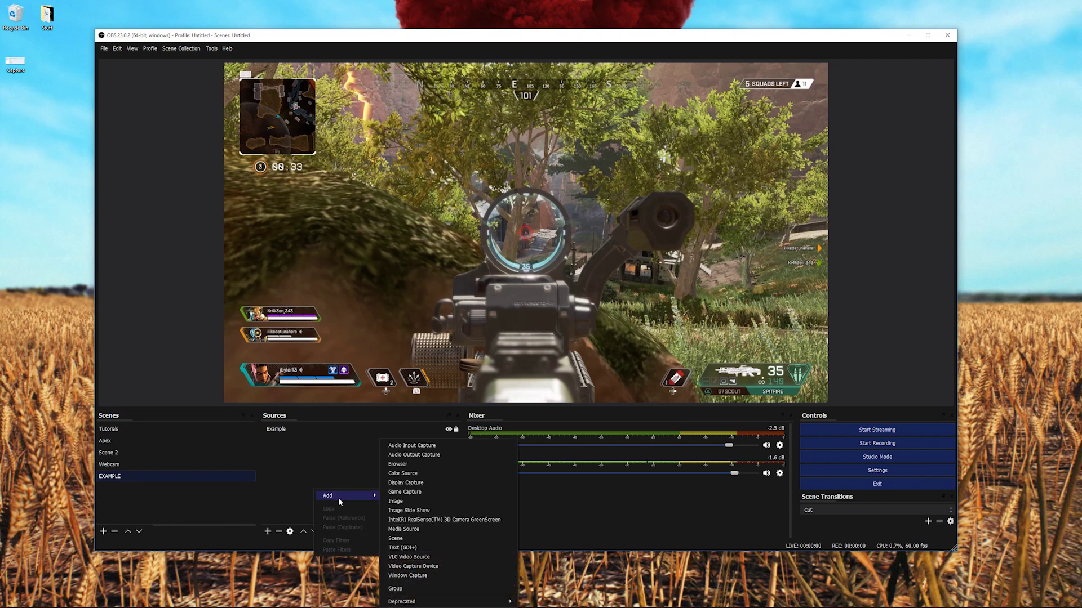
left_click(414, 531)
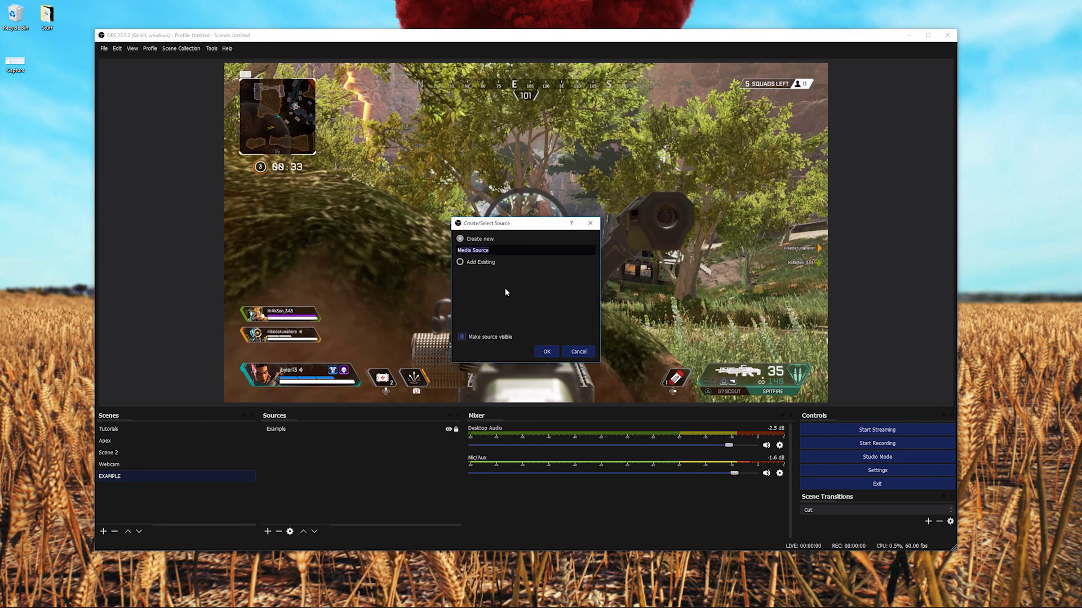
left_click(546, 351)
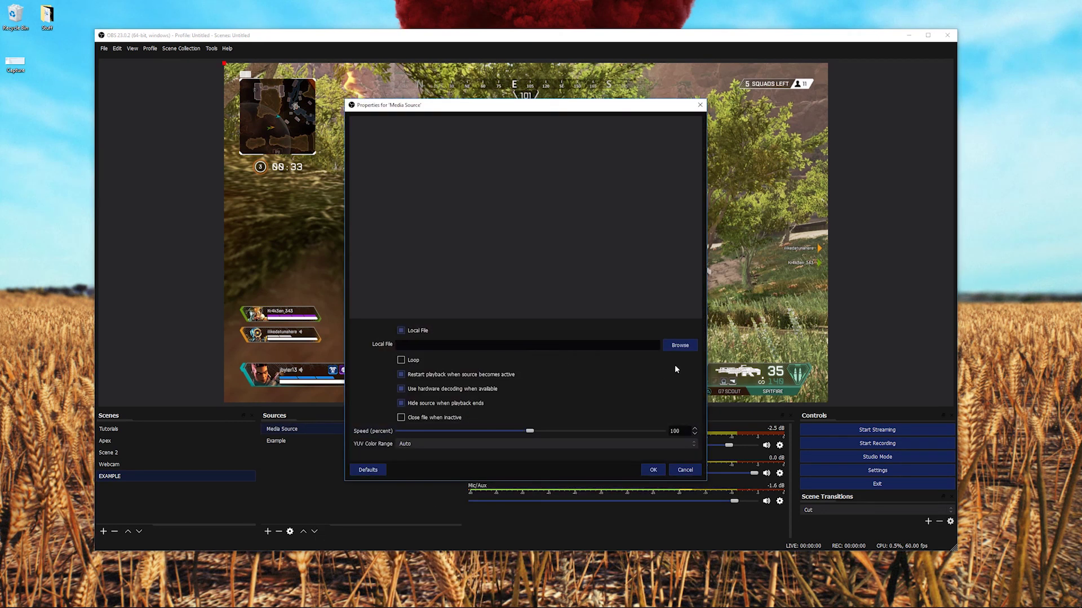
Load example.mov into the new source, enable Loop, then return to Premiere Pro
left_click(680, 343)
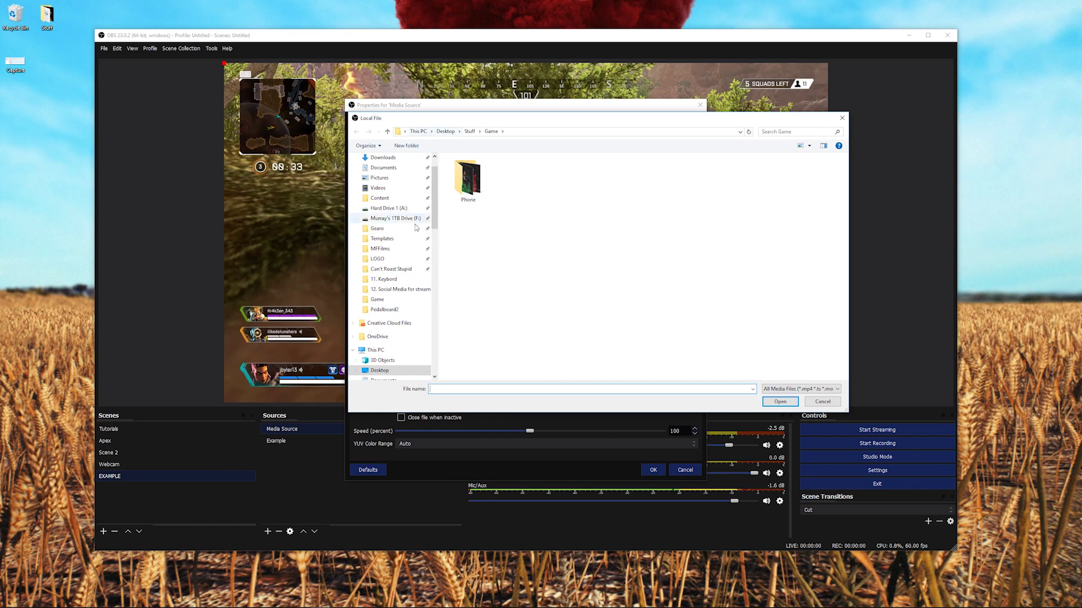
left_click(397, 289)
left_click(602, 177)
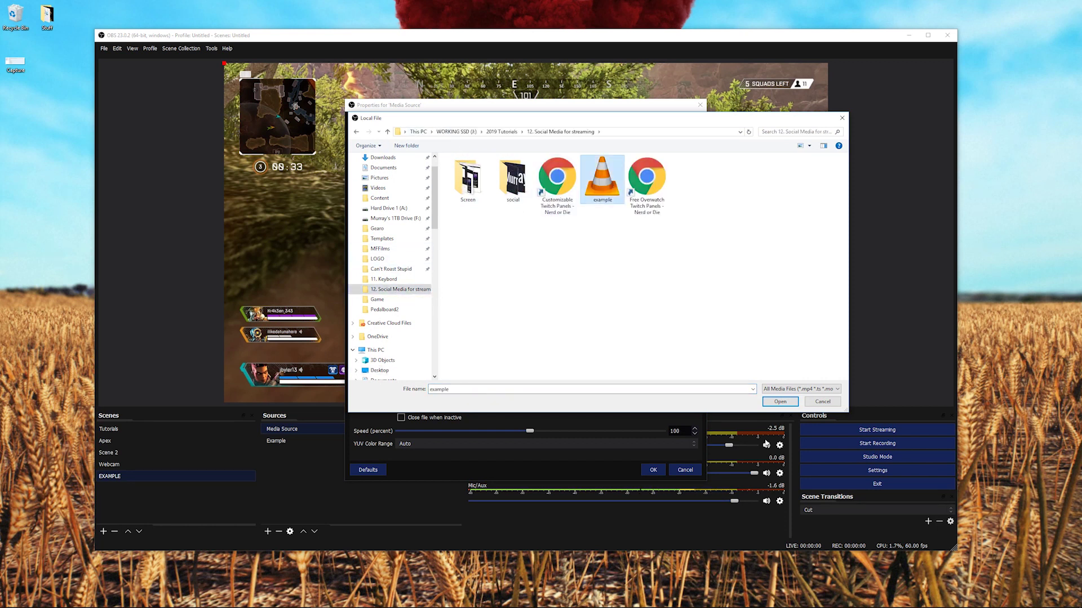
left_click(780, 401)
left_click(401, 360)
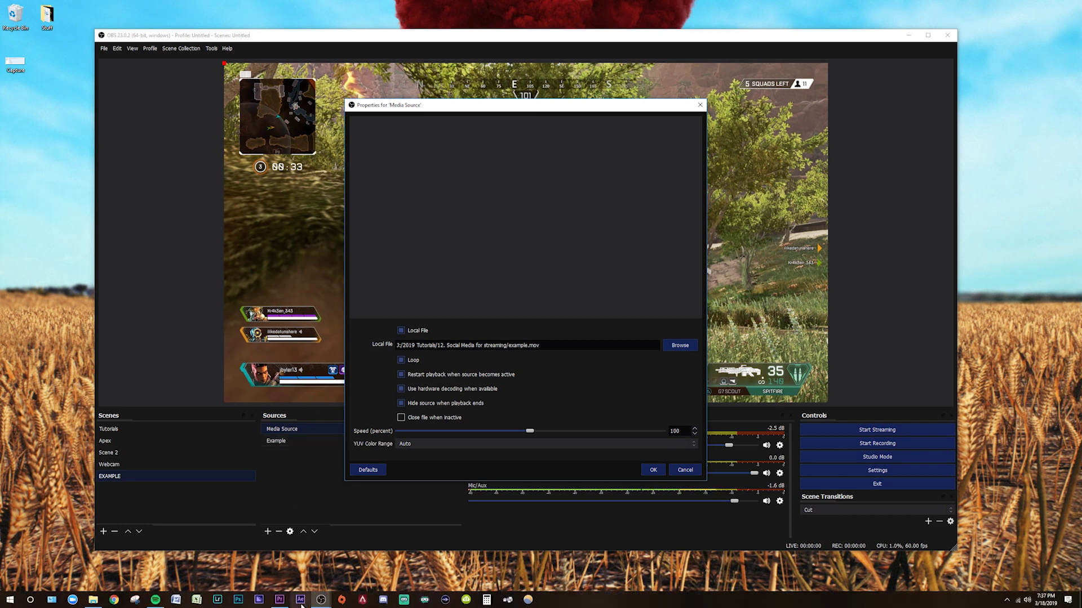
left_click(280, 600)
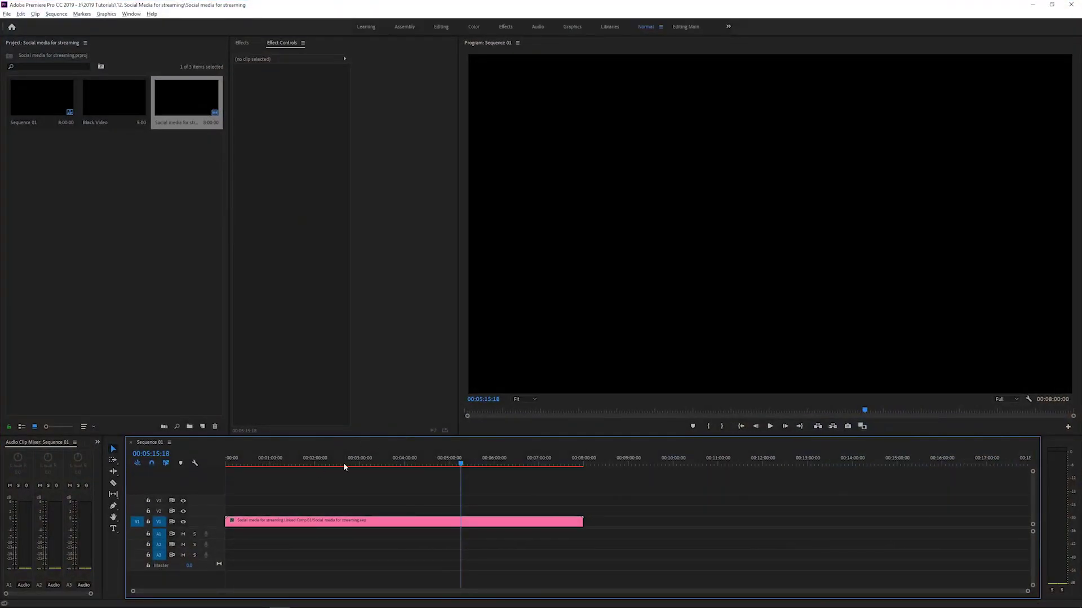
left_click_drag(530, 457, 245, 458)
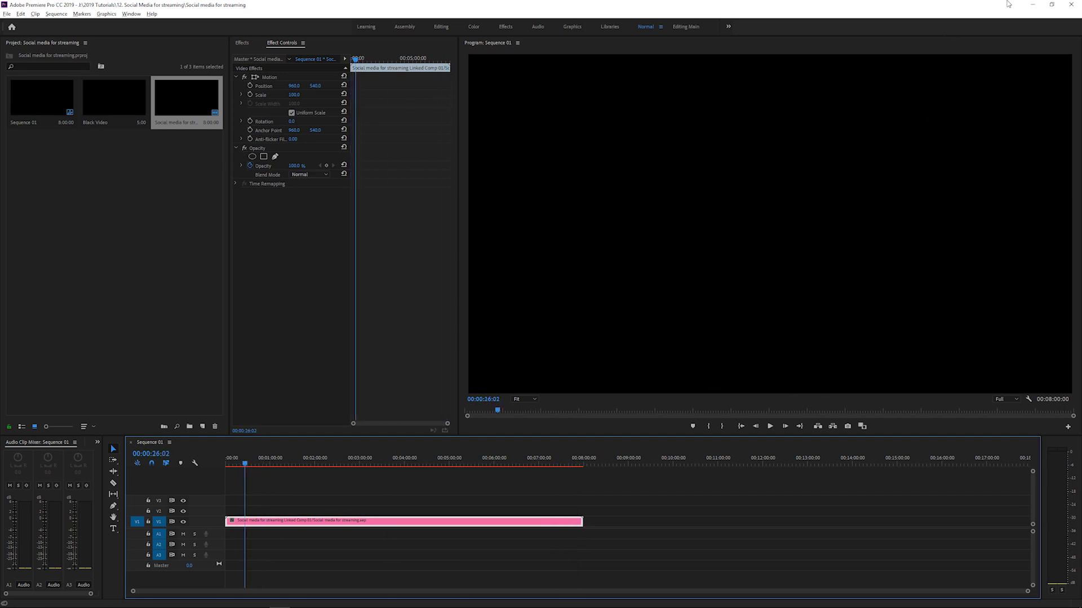
left_click(1029, 6)
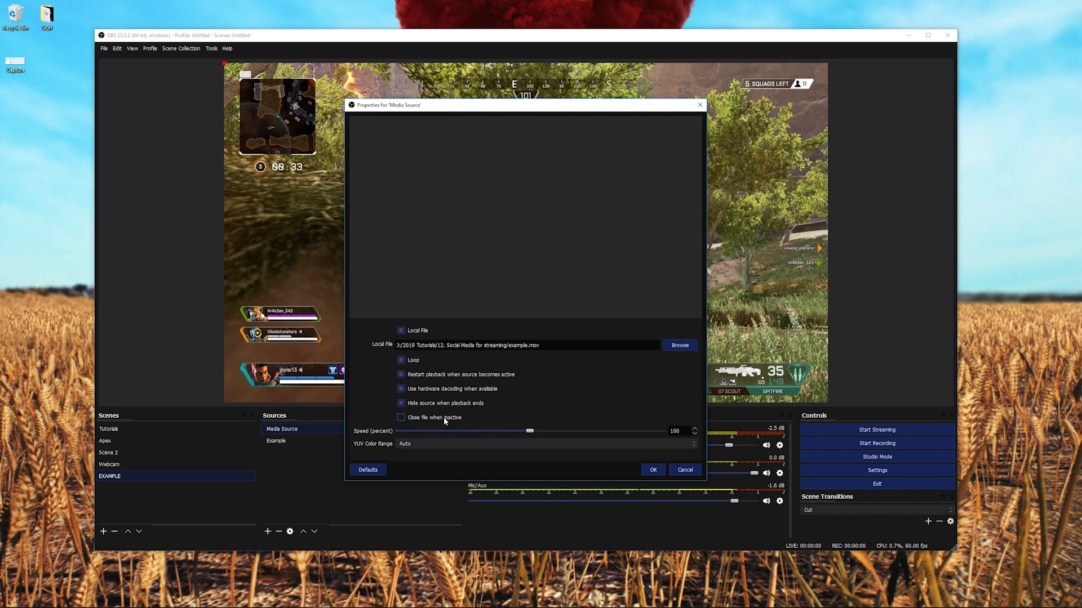
Enable 'Close file when inactive', stretch the source over the canvas, then scrub Premiere's sequence end
left_click(415, 418)
left_click(652, 471)
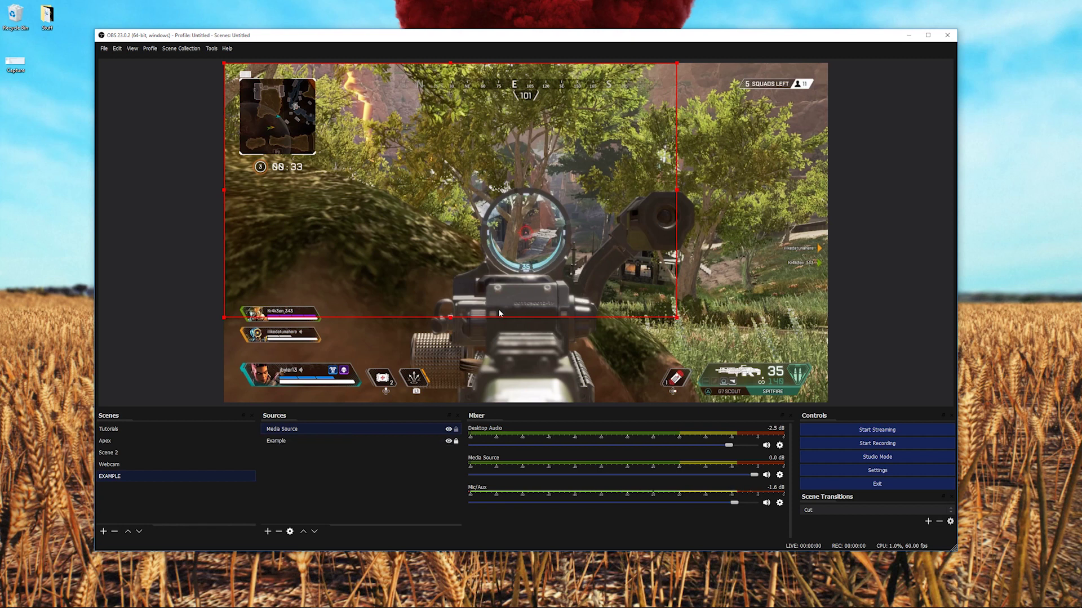
left_click_drag(677, 320, 828, 401)
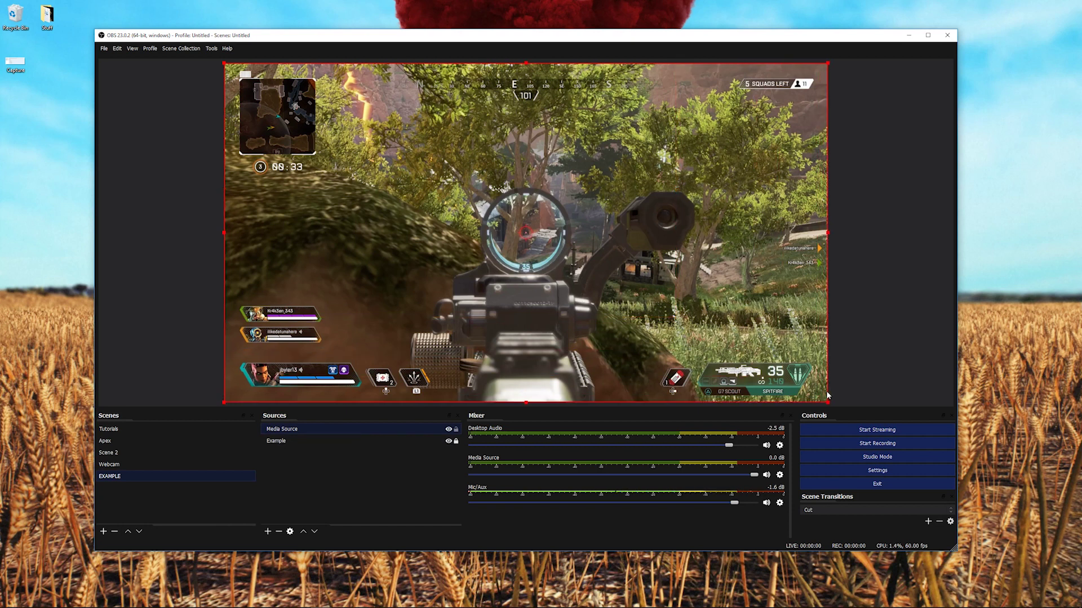
left_click(334, 484)
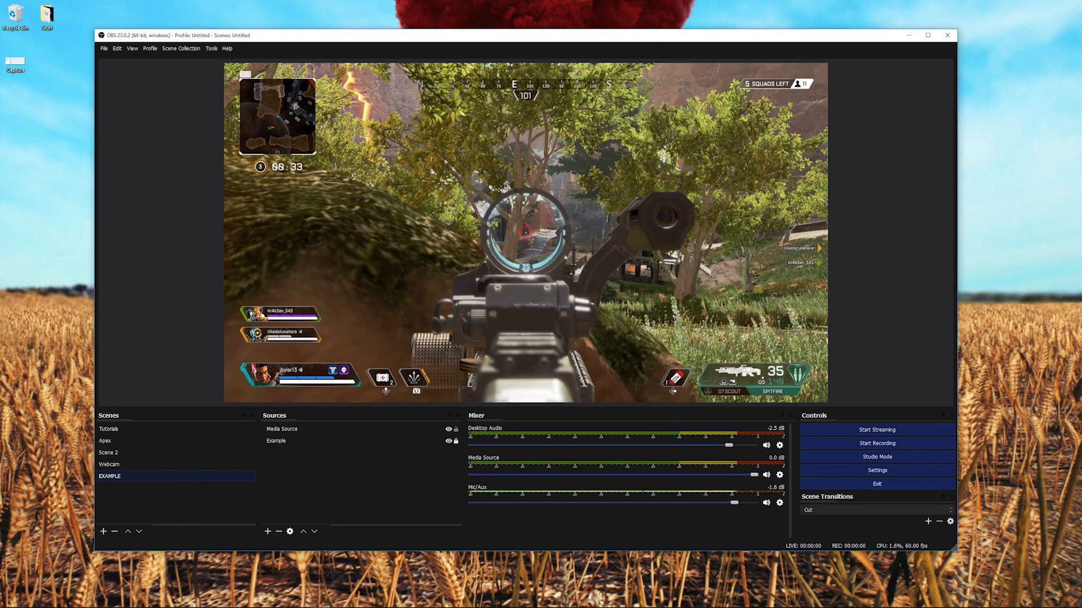
left_click(280, 600)
left_click_drag(475, 464, 568, 475)
Mark in at 00:07:37 and out at 00:08:00:00, then export that range as Sequence 01.mov
key("i")
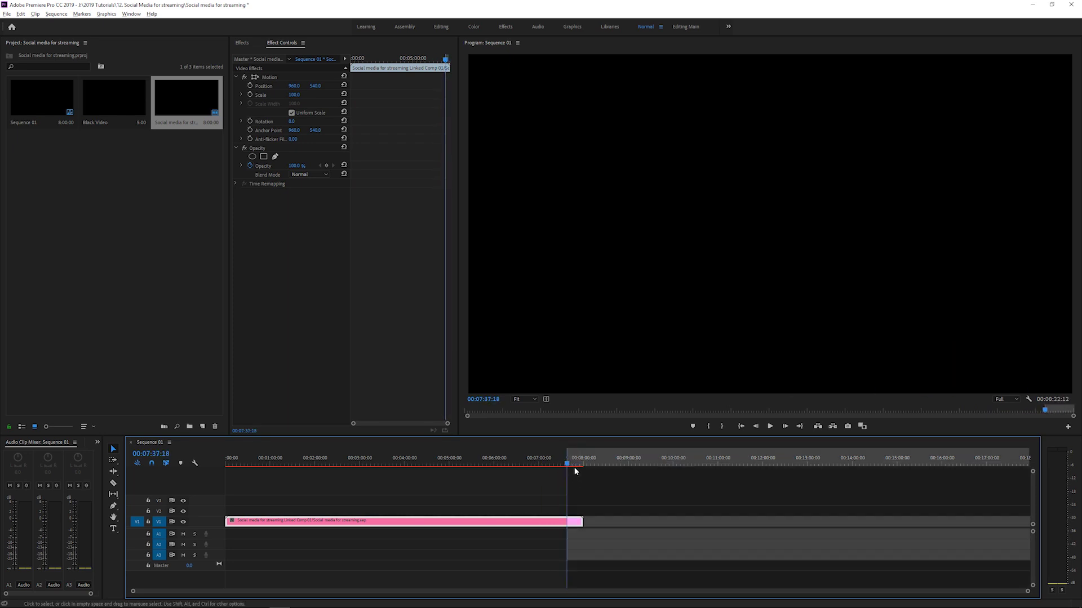
key("Down")
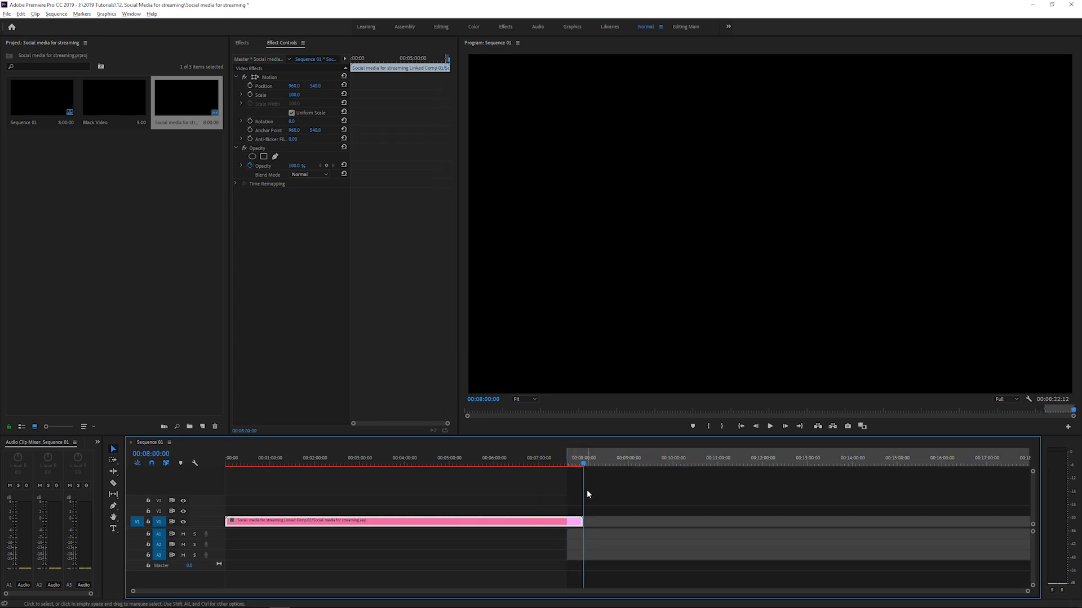
key("o")
left_click(600, 485)
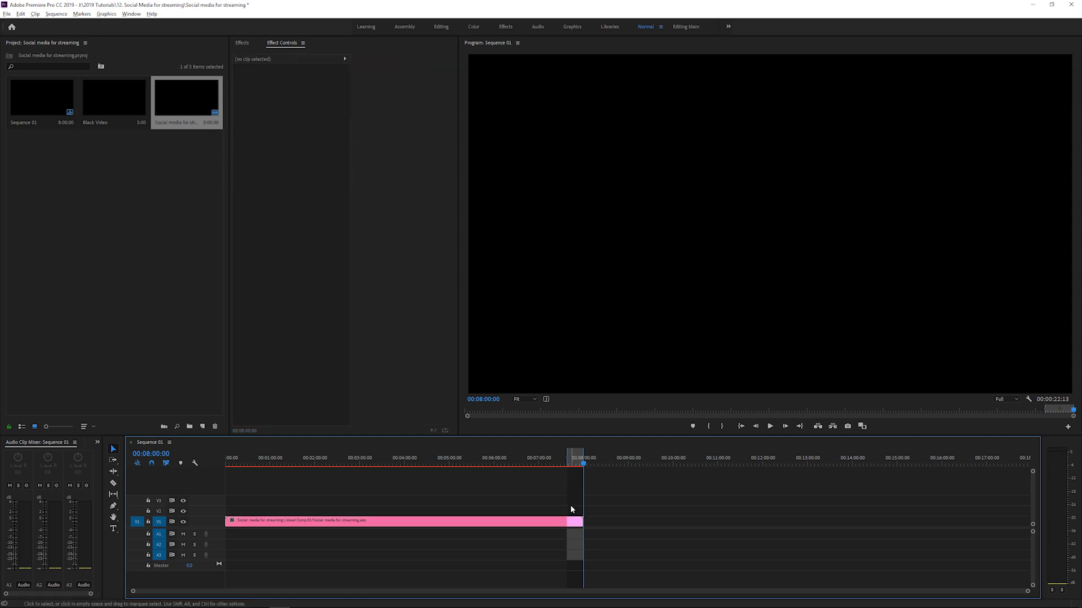
key("ctrl+m")
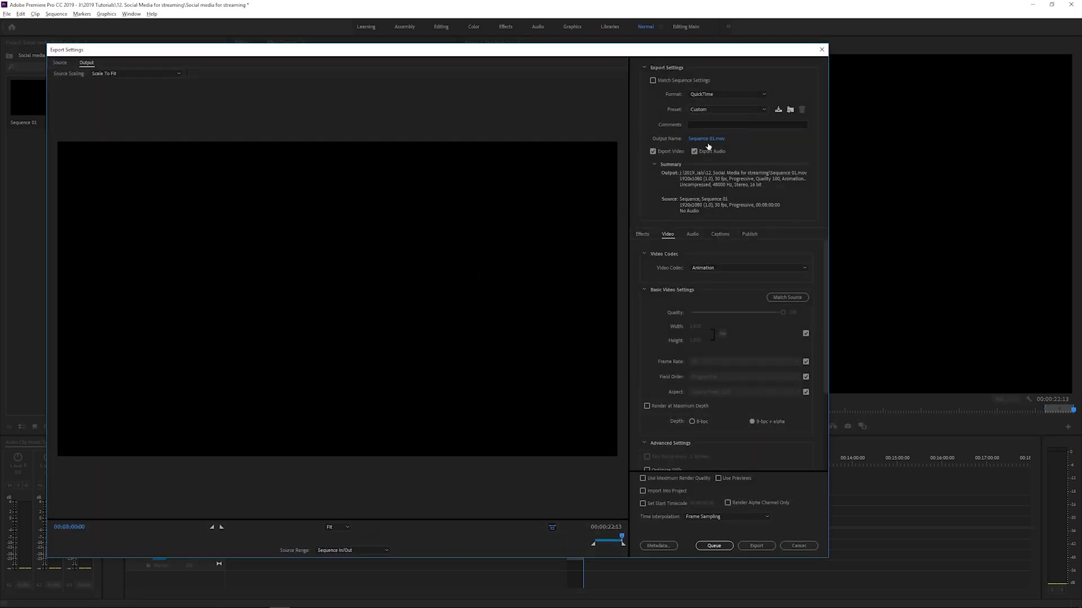
left_click(706, 139)
left_click(616, 424)
left_click(751, 546)
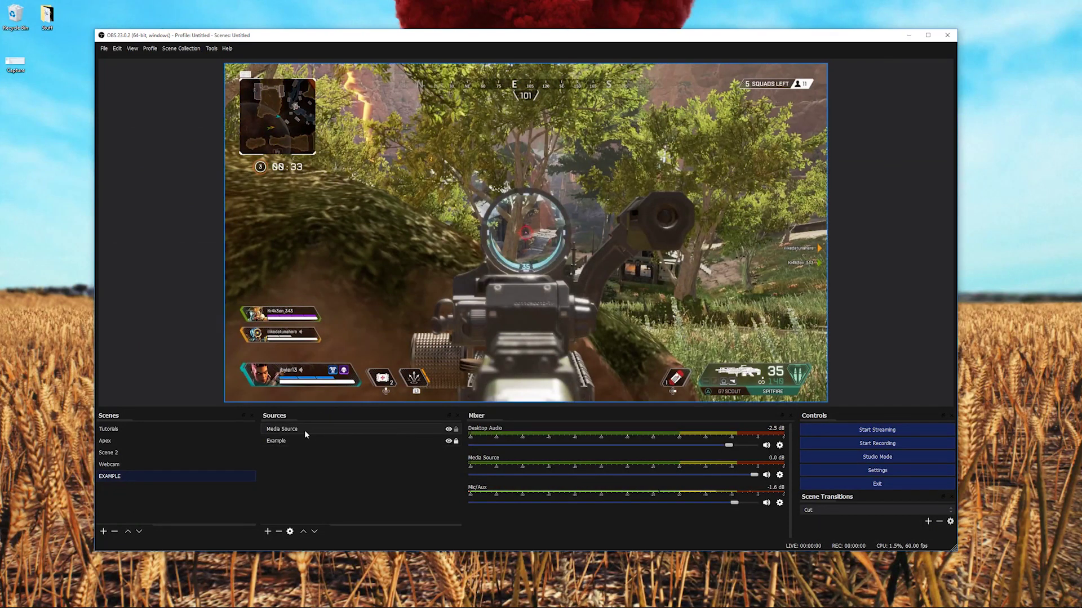
Swap the media source's file to the new Sequence 01 clip in its properties
left_click(408, 432)
right_click(375, 428)
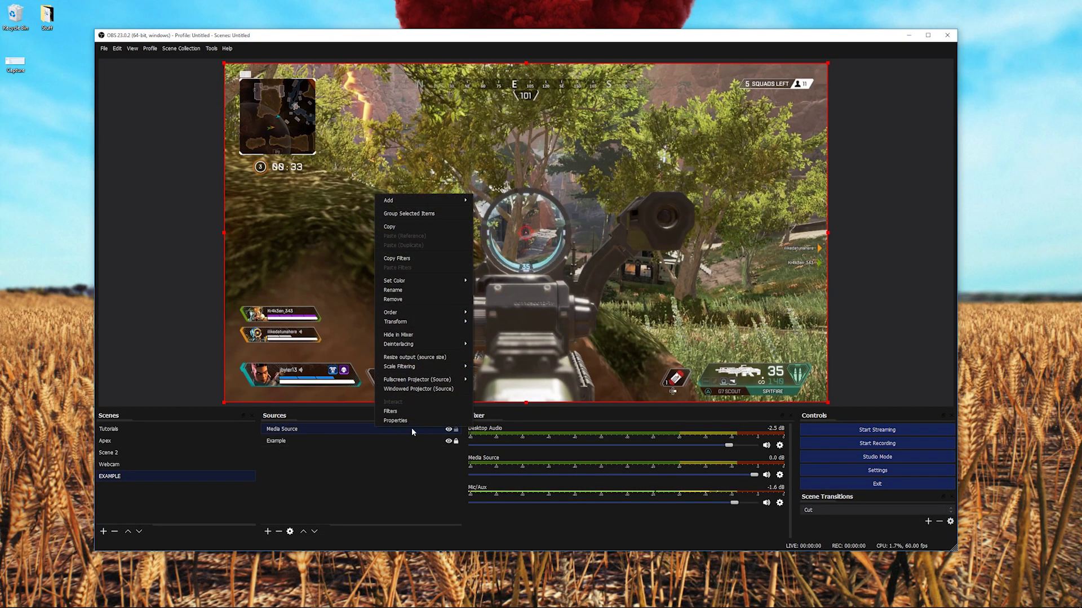
left_click(412, 421)
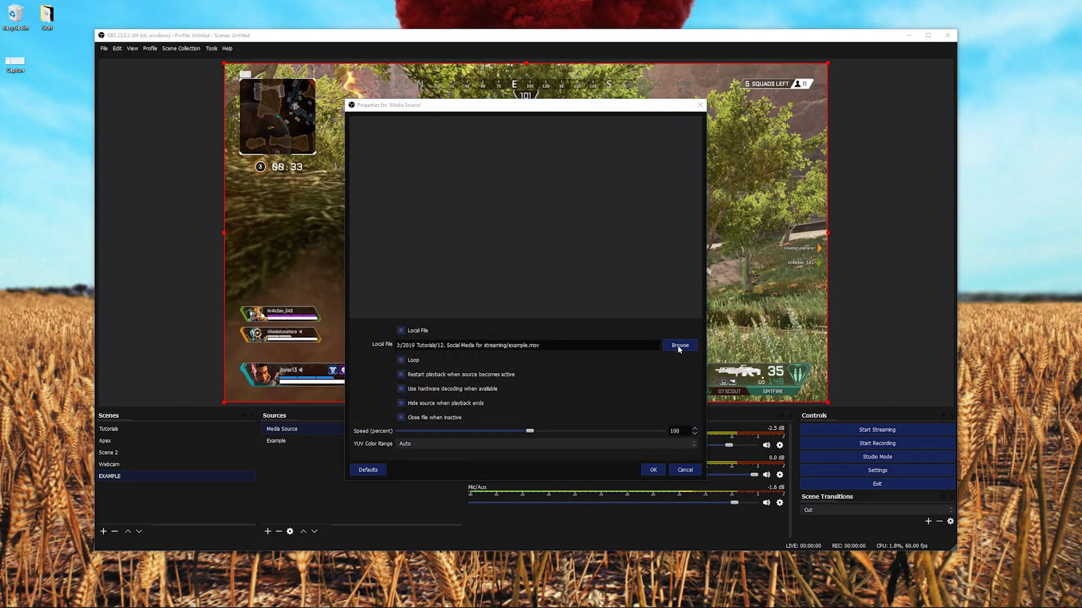
left_click(678, 345)
left_click(695, 192)
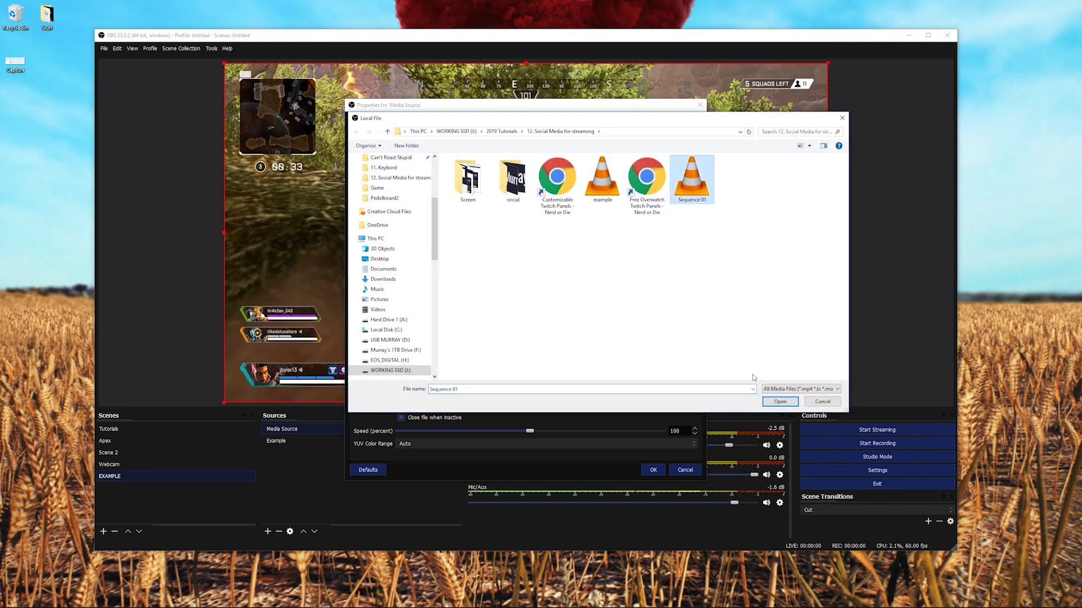
left_click(780, 401)
key("Return")
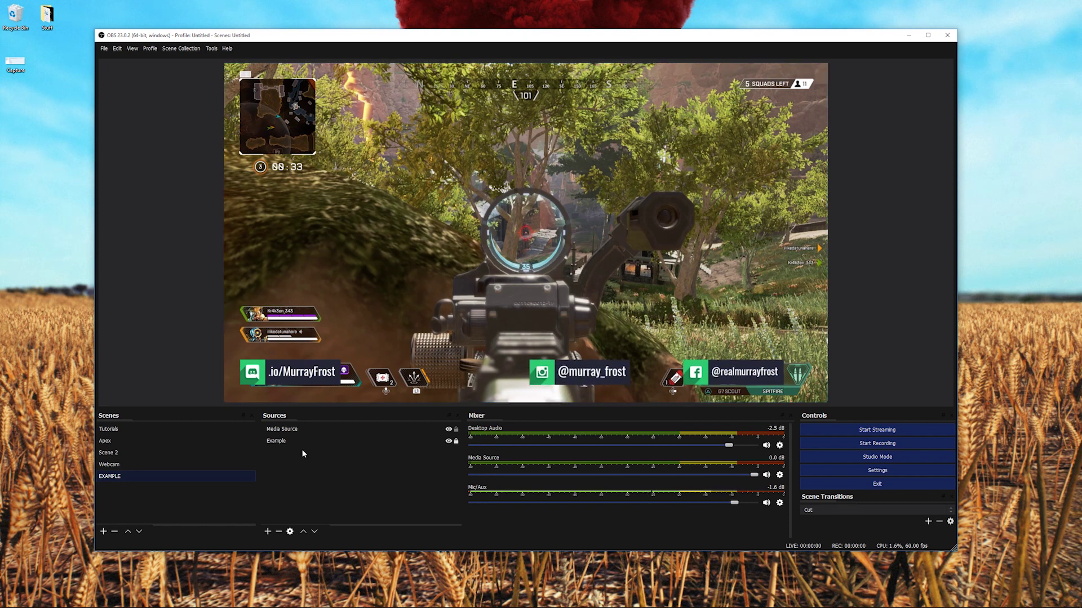
Reload example.mov into the media source through its properties and confirm with OK
right_click(304, 428)
left_click(322, 395)
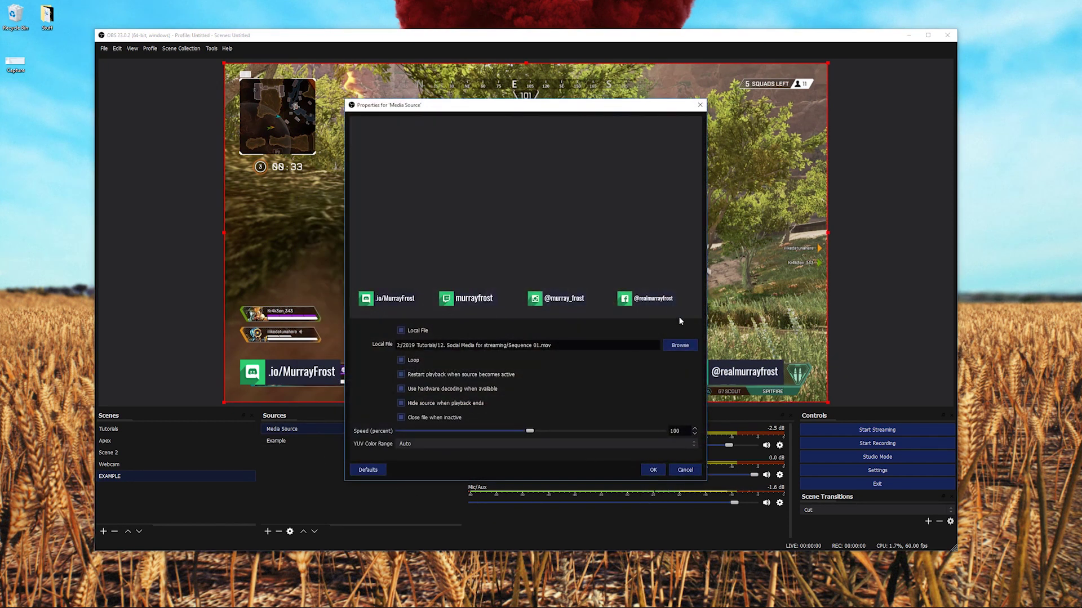
left_click(681, 346)
left_click(602, 182)
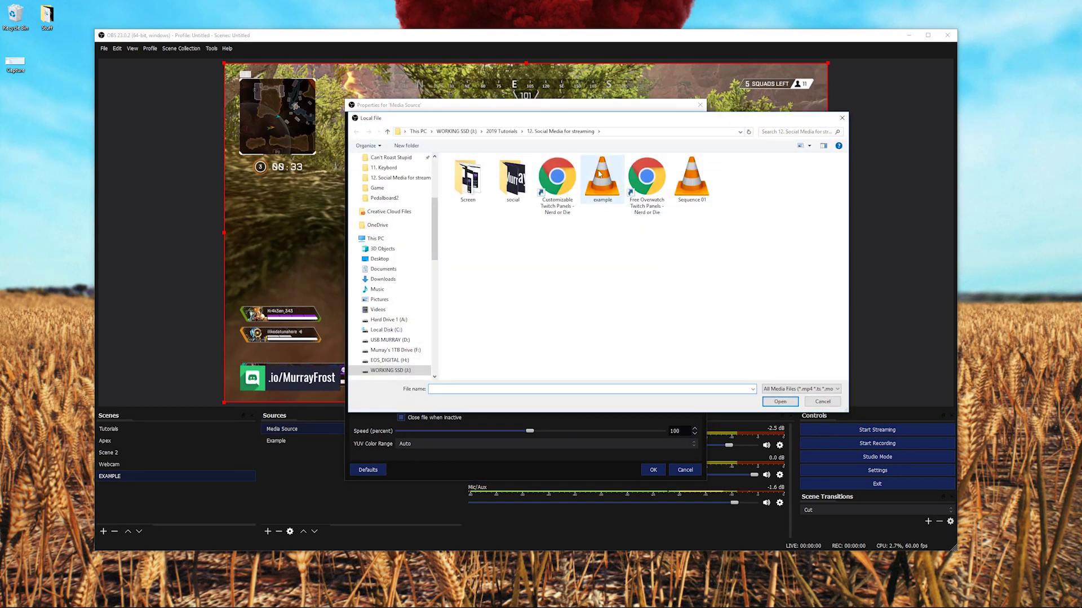
left_click(779, 402)
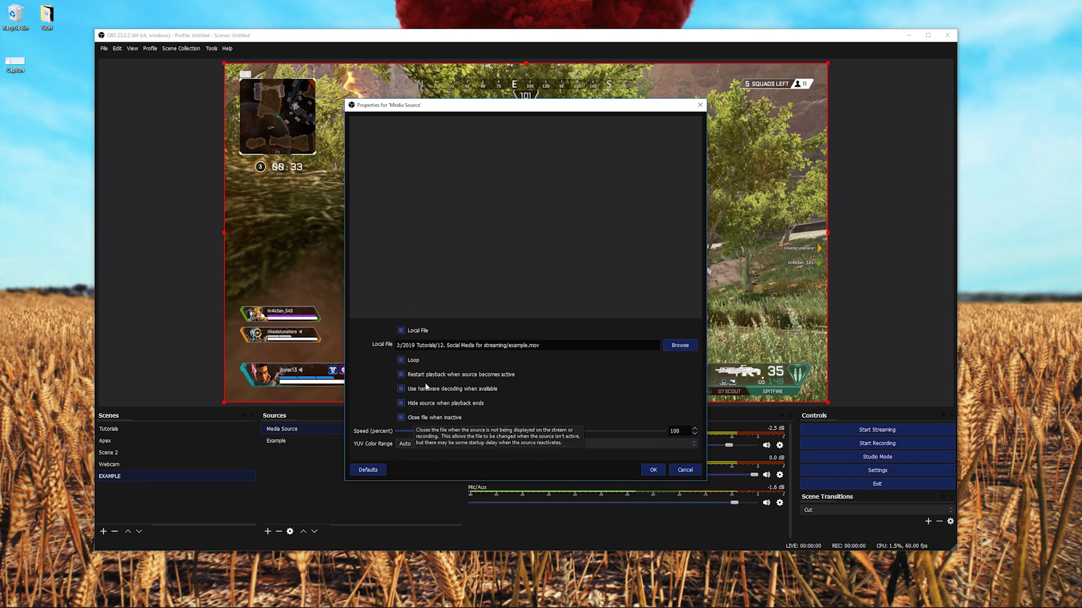
left_click(653, 470)
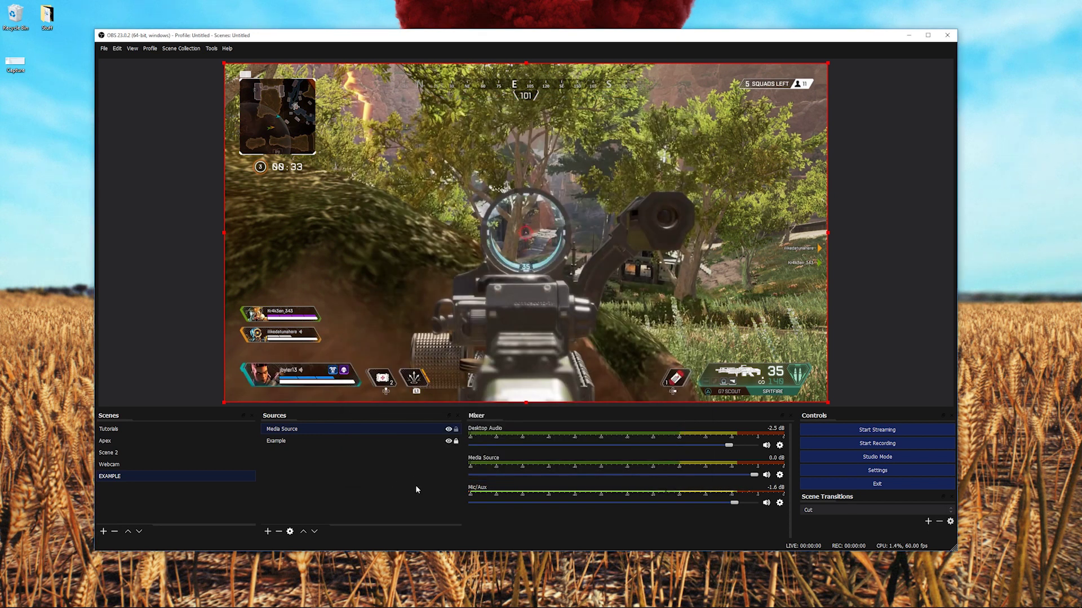